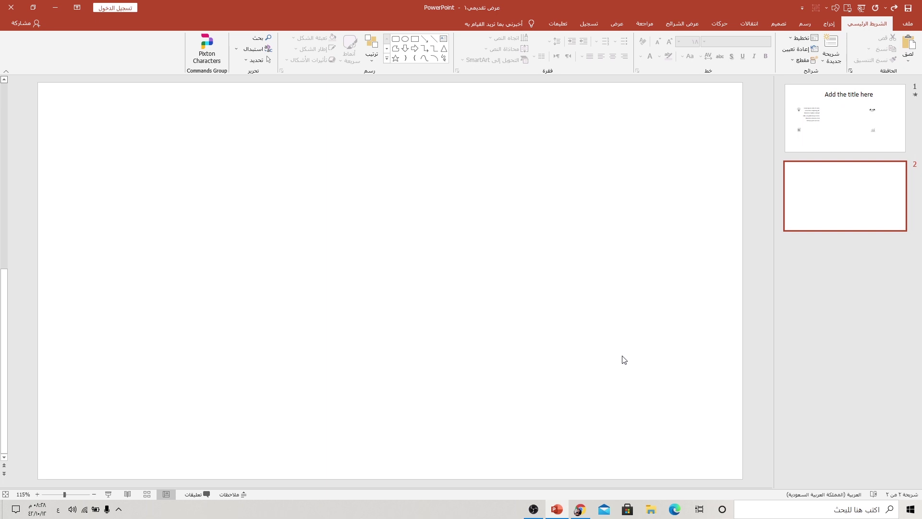
Step: Fill the second slide's background with a solid dark blue-grey colour
right_click(663, 238)
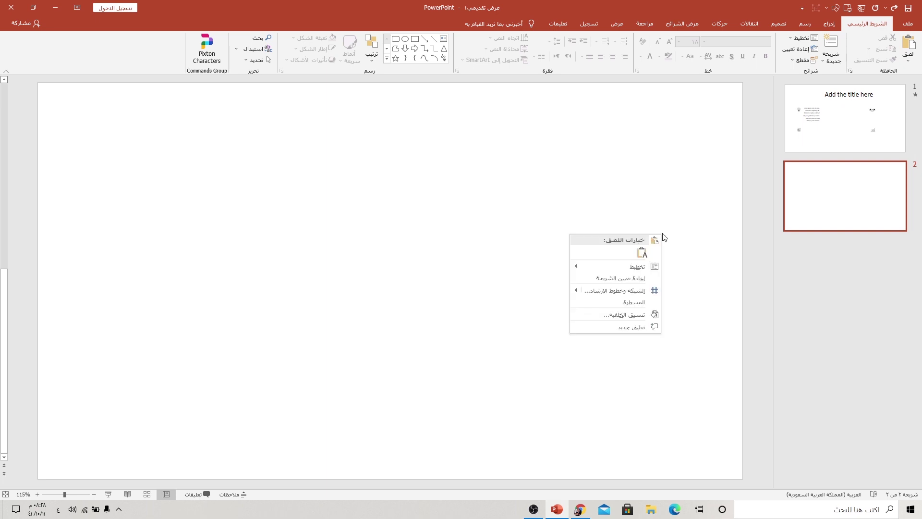
left_click(633, 312)
left_click(26, 198)
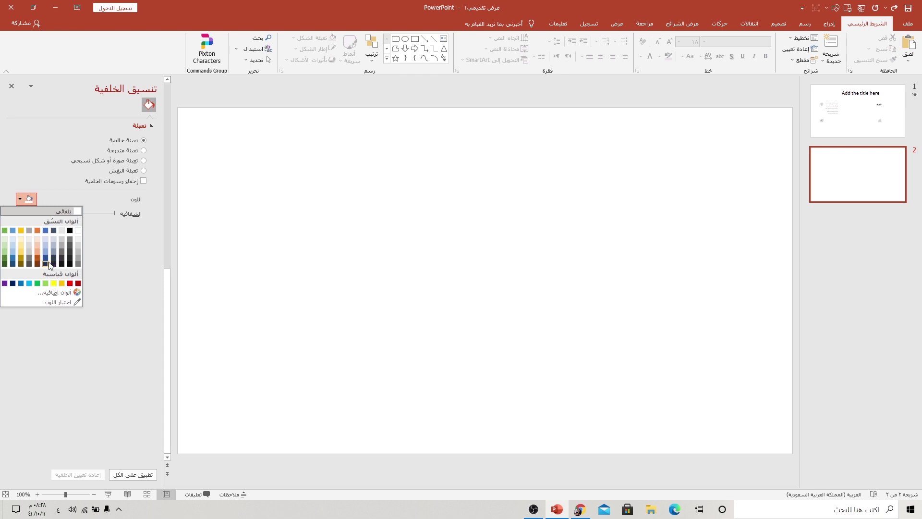
left_click(53, 259)
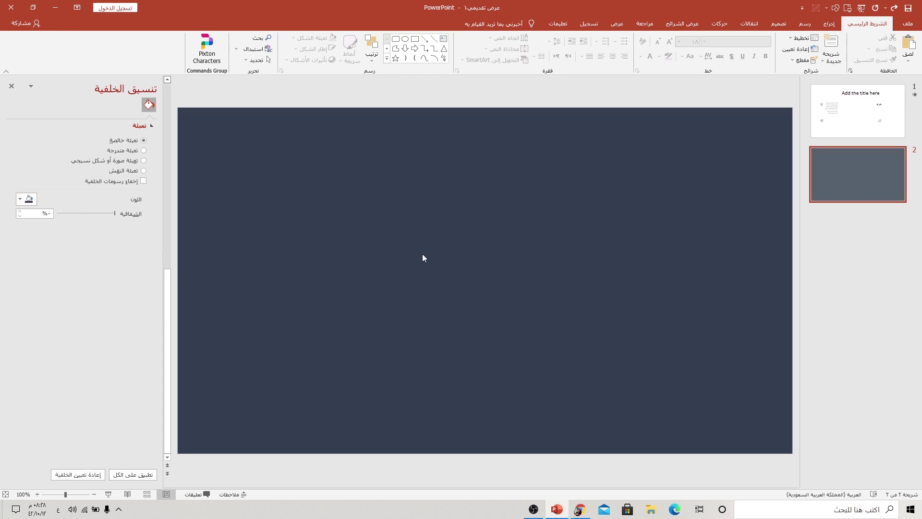
left_click(828, 24)
left_click(765, 48)
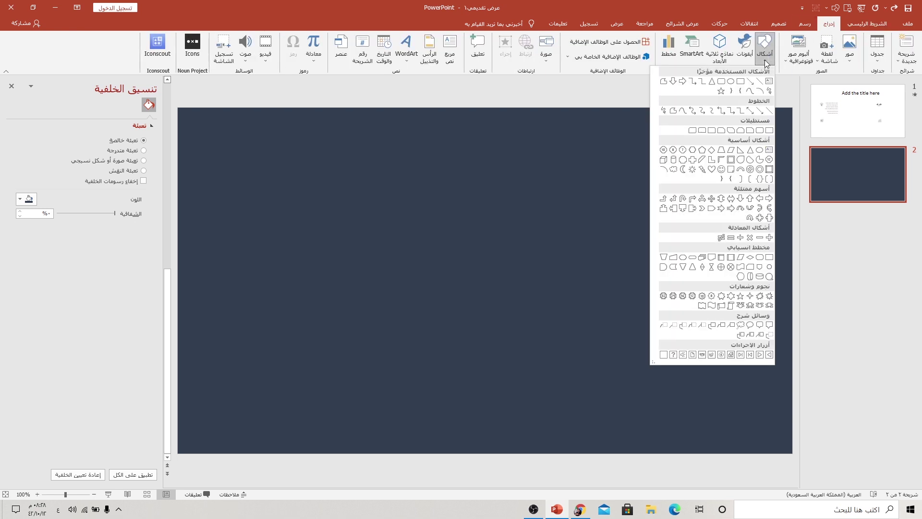
Step: Draw a large rounded square and centre it horizontally and vertically on the slide
left_click(723, 82)
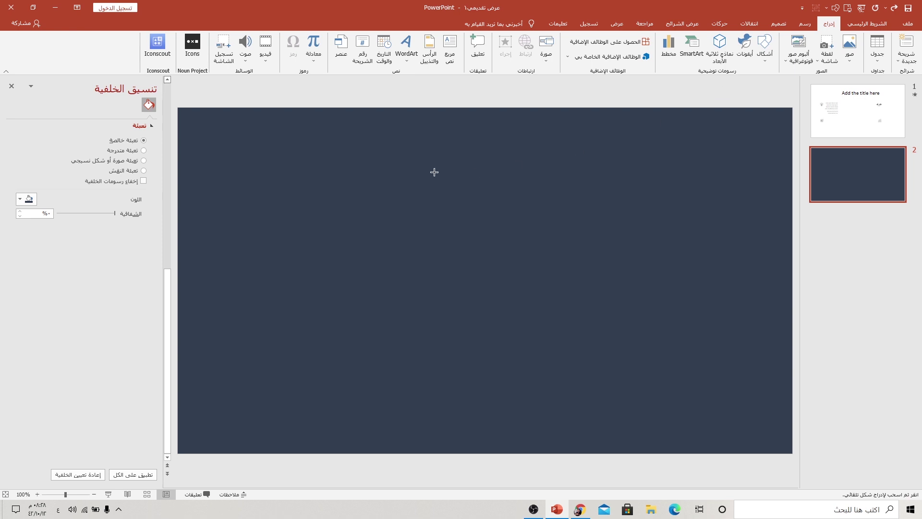
left_click_drag(385, 153, 605, 368)
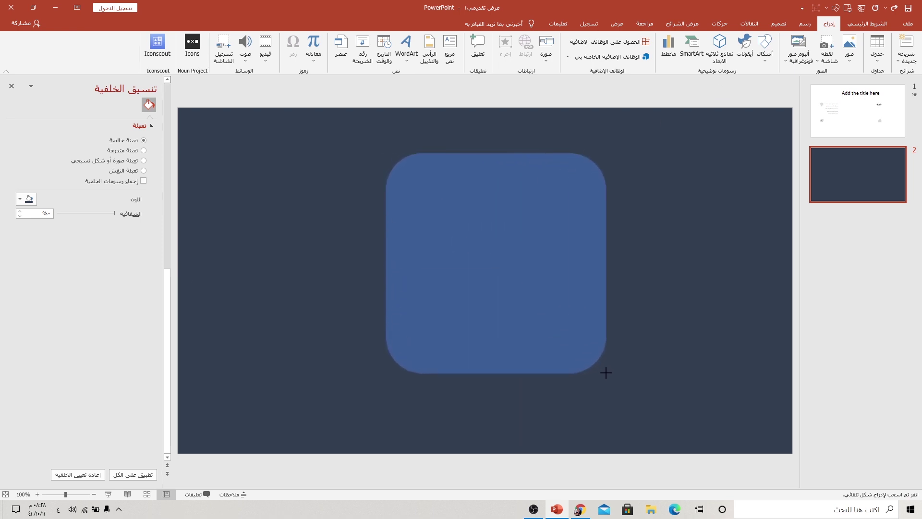
left_click_drag(605, 368, 606, 373)
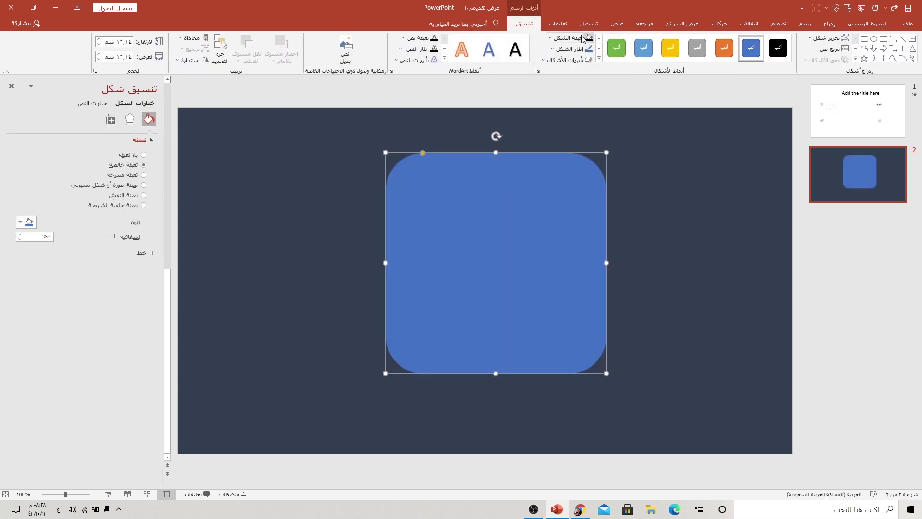
left_click(192, 38)
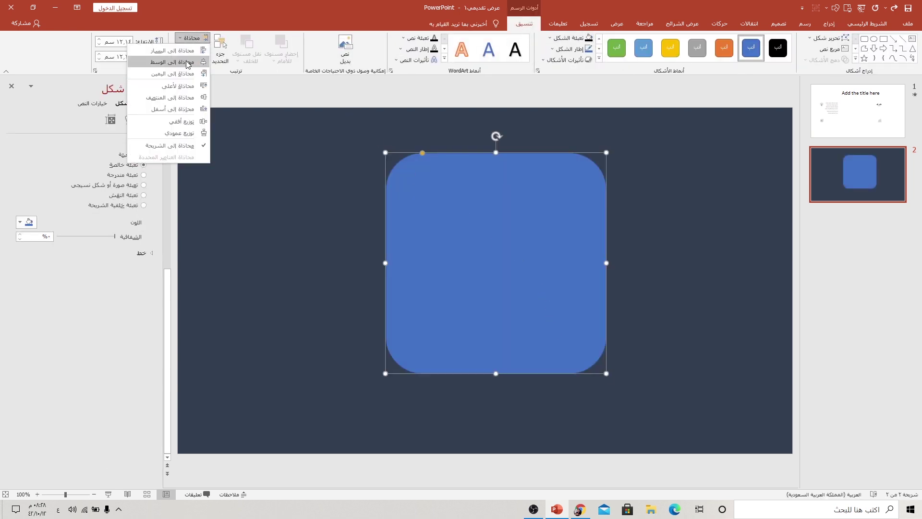
left_click(189, 62)
left_click(188, 39)
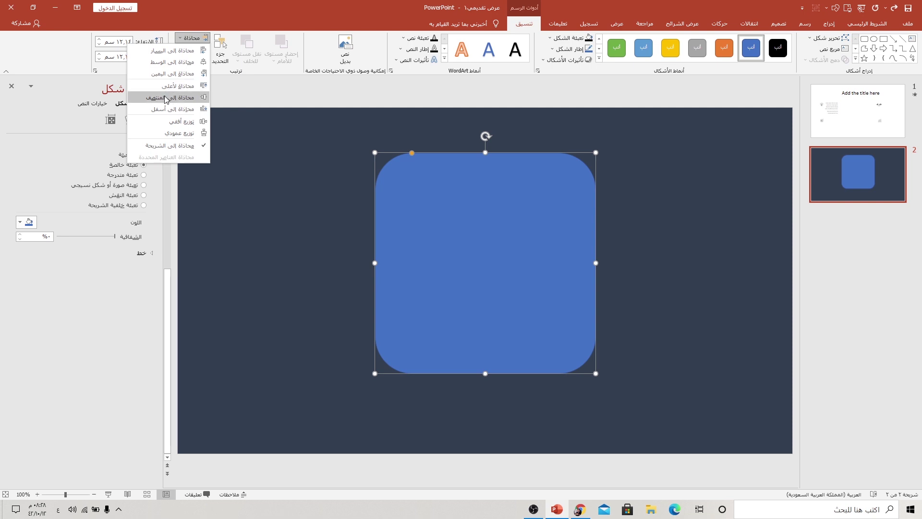
left_click(167, 97)
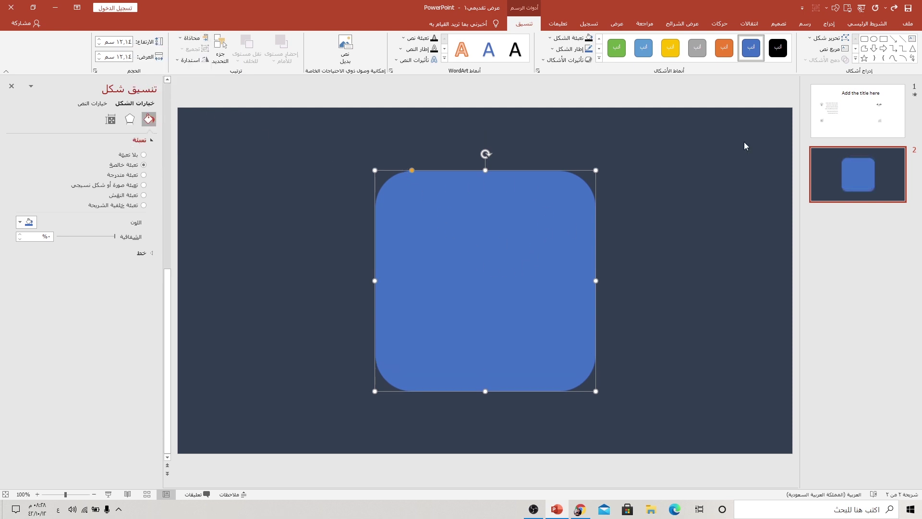
Step: Draw a 7.49 cm circle and centre it on the slide inside the square
left_click(829, 24)
left_click(766, 48)
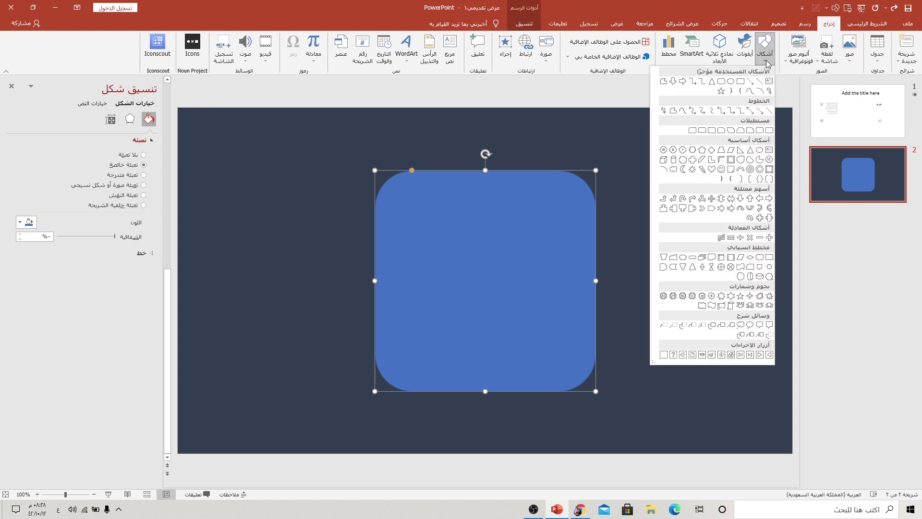
left_click(731, 81)
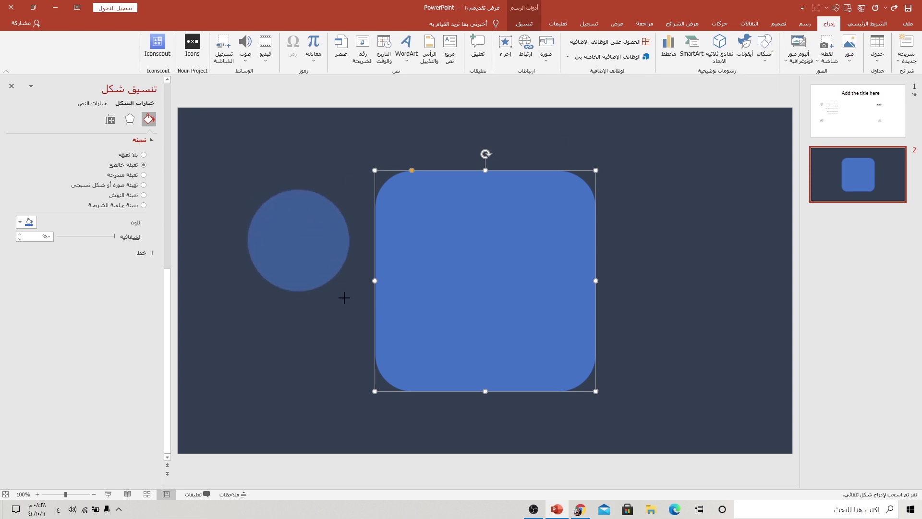
left_click_drag(248, 189, 383, 325)
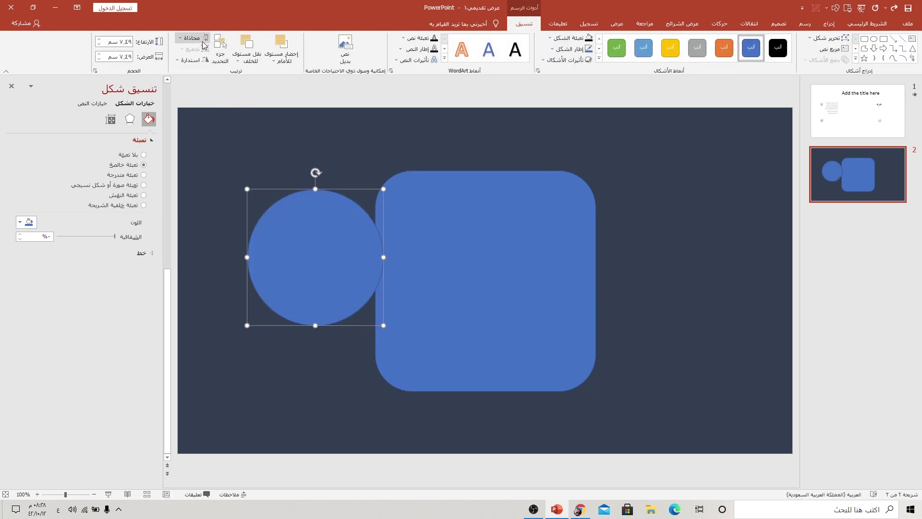
left_click(202, 38)
left_click(172, 62)
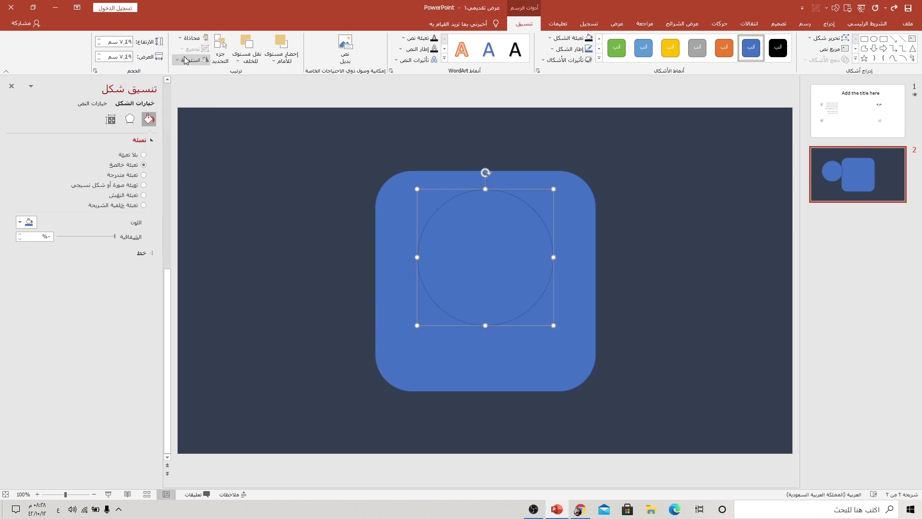
left_click(192, 38)
left_click(177, 97)
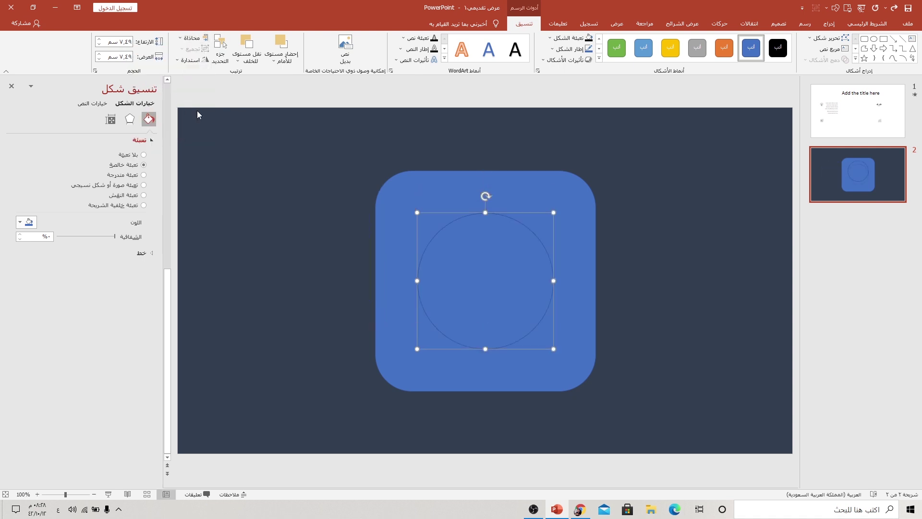
left_click(829, 24)
left_click(766, 53)
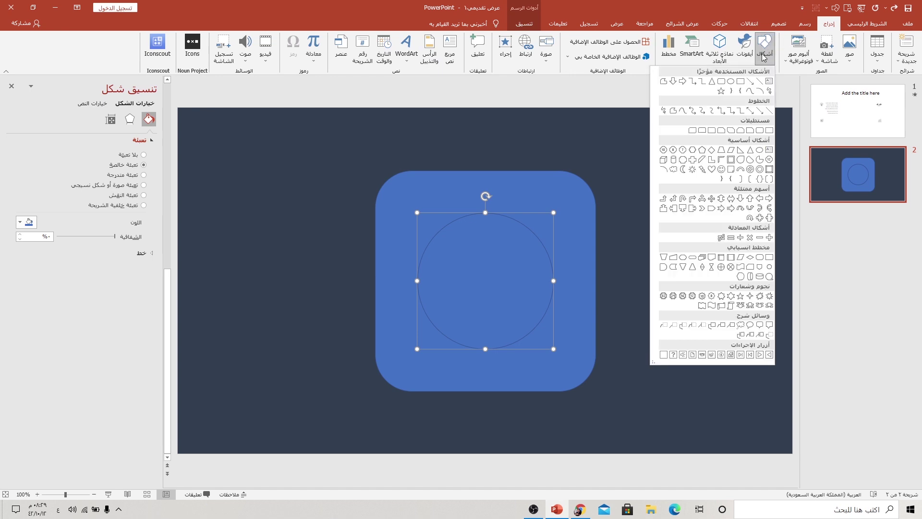
Step: Draw a tall thin bar, duplicate it, and rotate the two copies 45° and 135°
left_click(742, 82)
left_click_drag(227, 148, 243, 449)
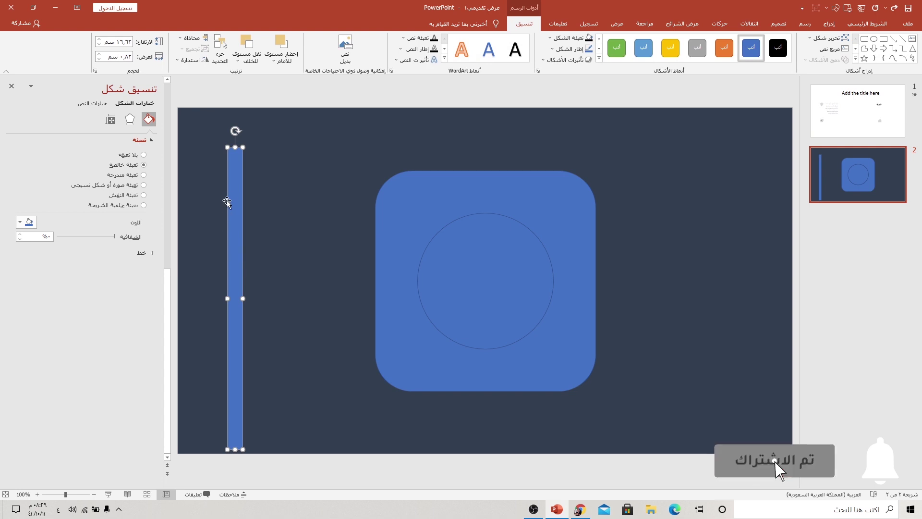
left_click_drag(227, 200, 284, 191)
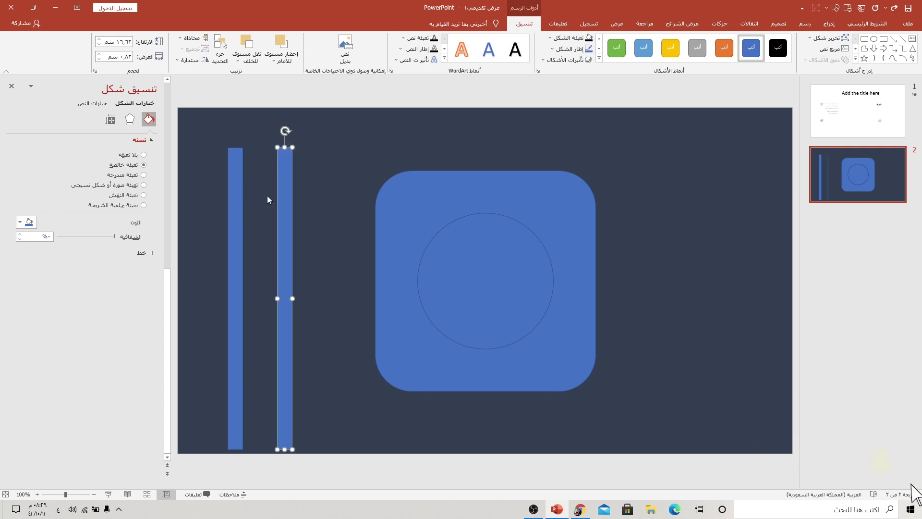
left_click(110, 119)
type("٤٥")
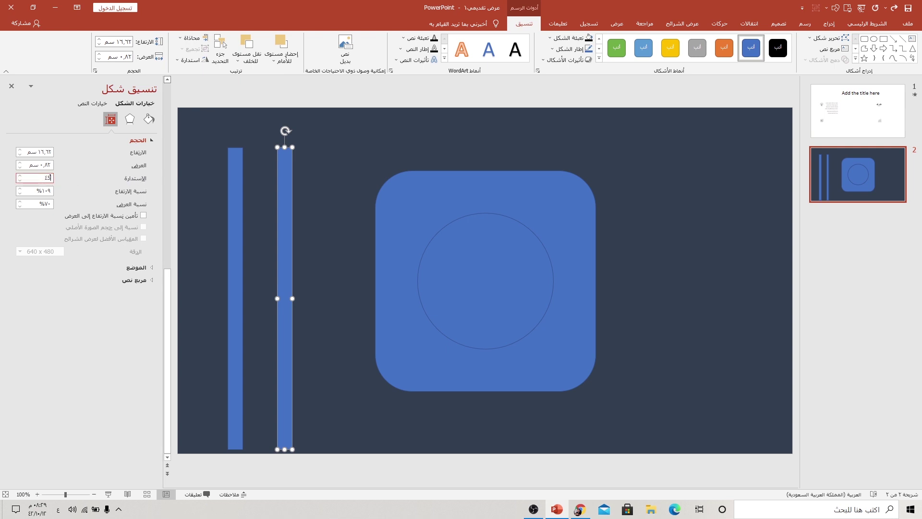
key("Return")
left_click(237, 165)
type("١٣٥")
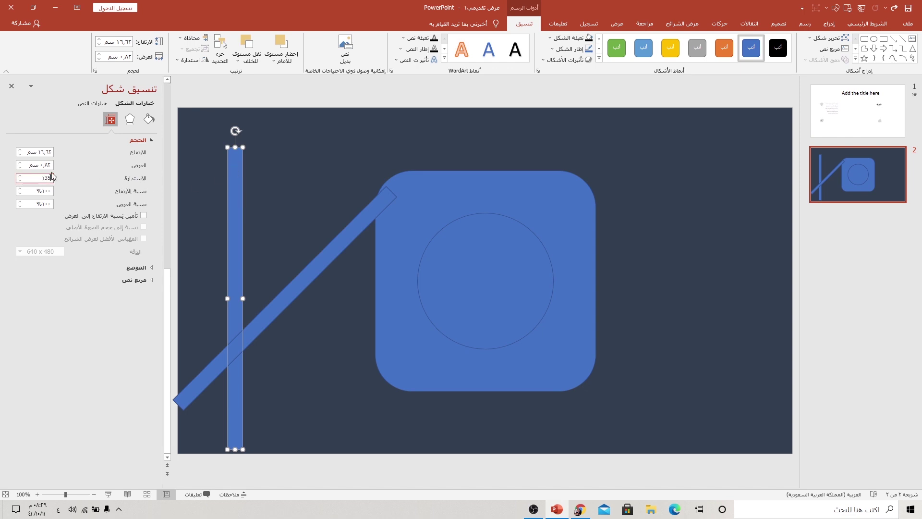
key("Return")
Step: Centre both diagonal bars horizontally and vertically so they cross in an X
left_click(351, 220)
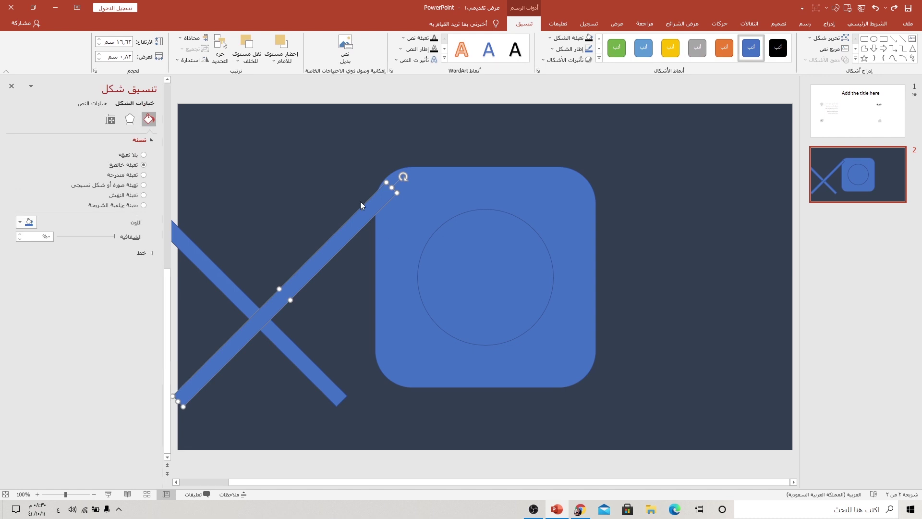
left_click(191, 38)
left_click(183, 57)
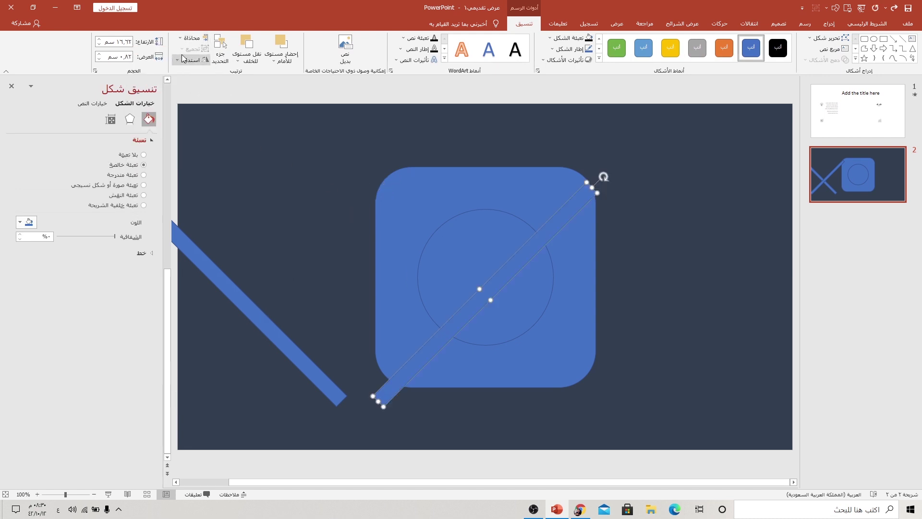
left_click(191, 38)
left_click(190, 92)
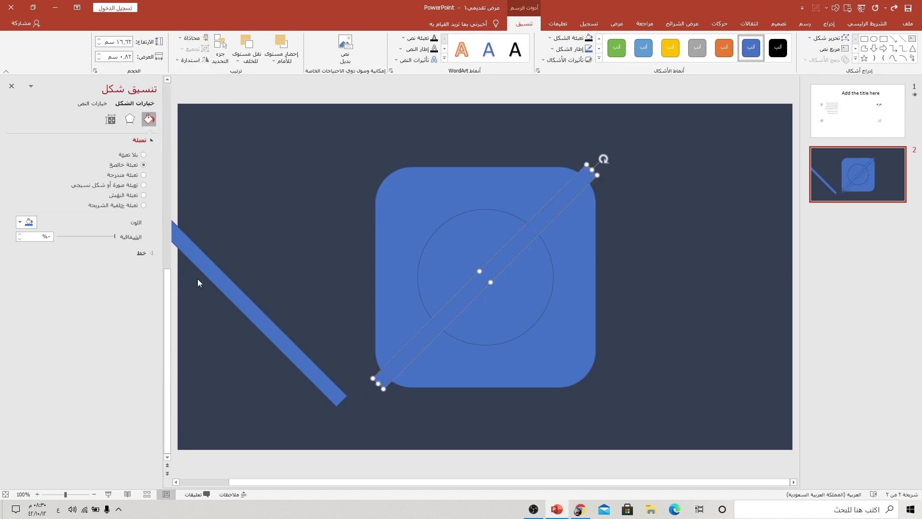
left_click(217, 275)
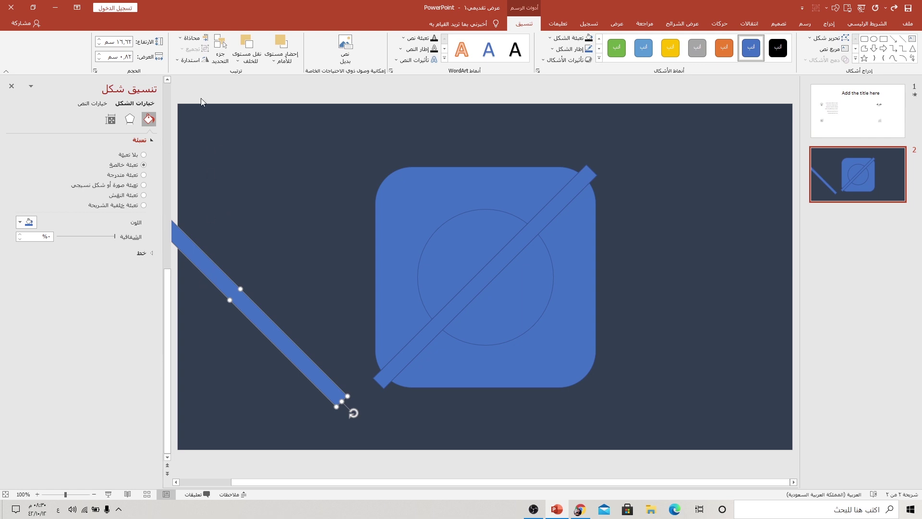
left_click(191, 38)
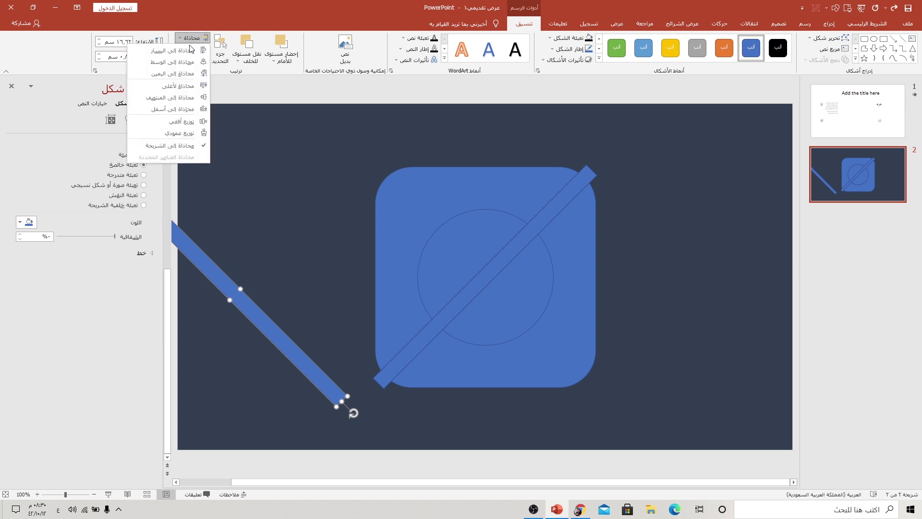
left_click(183, 59)
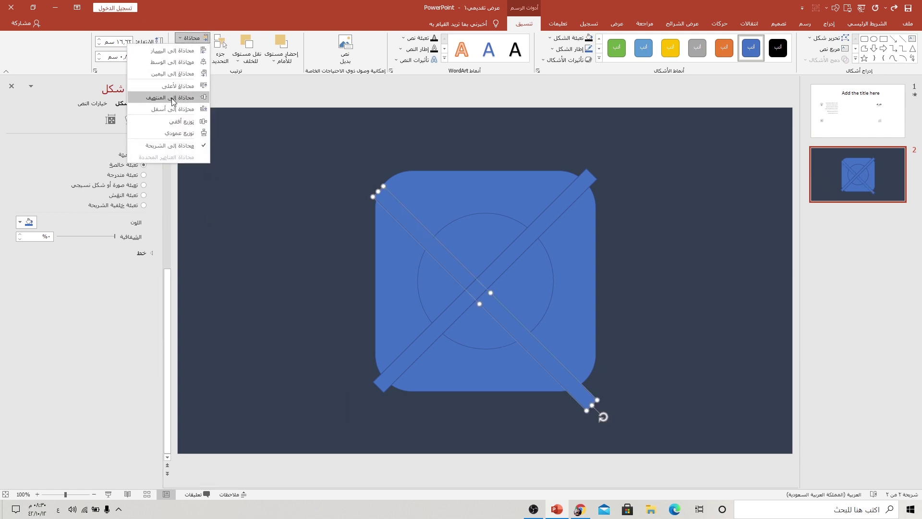
left_click(183, 89)
left_click(312, 209)
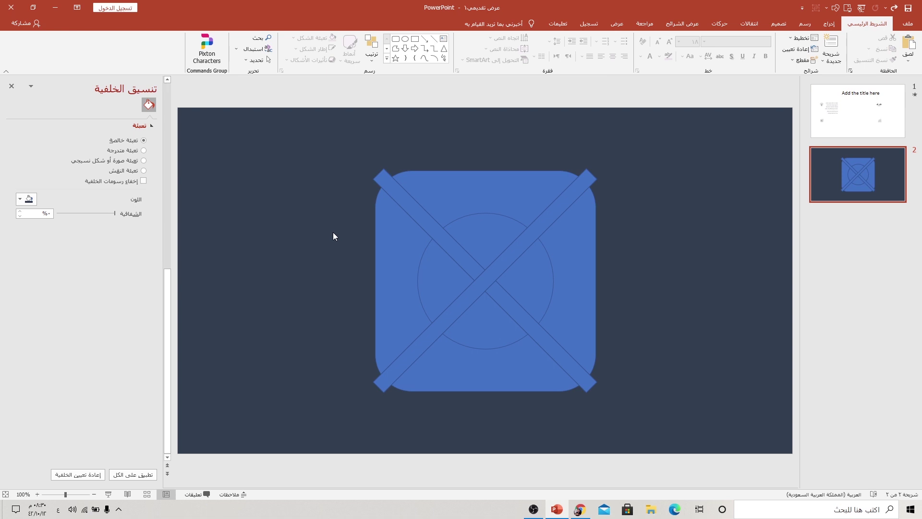
Step: Fragment all overlapping shapes, then delete everything except the four corner pieces
key("ctrl+a")
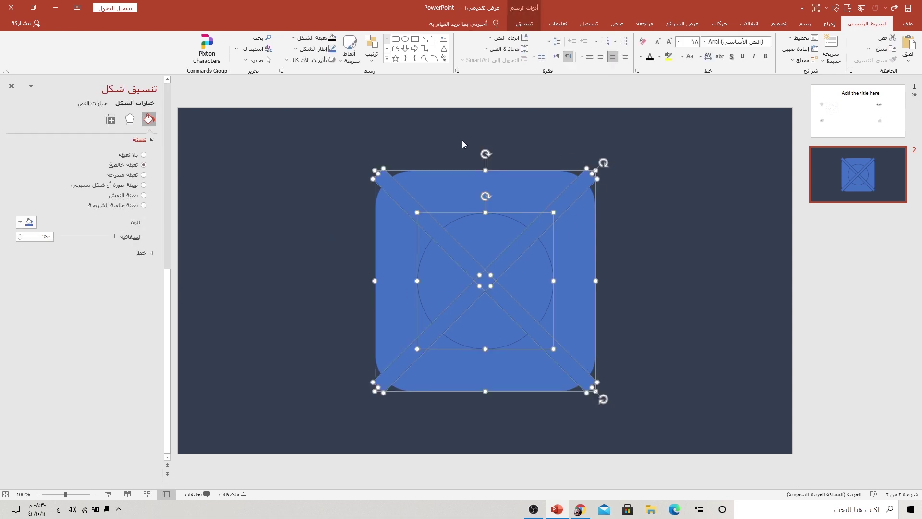
left_click(524, 24)
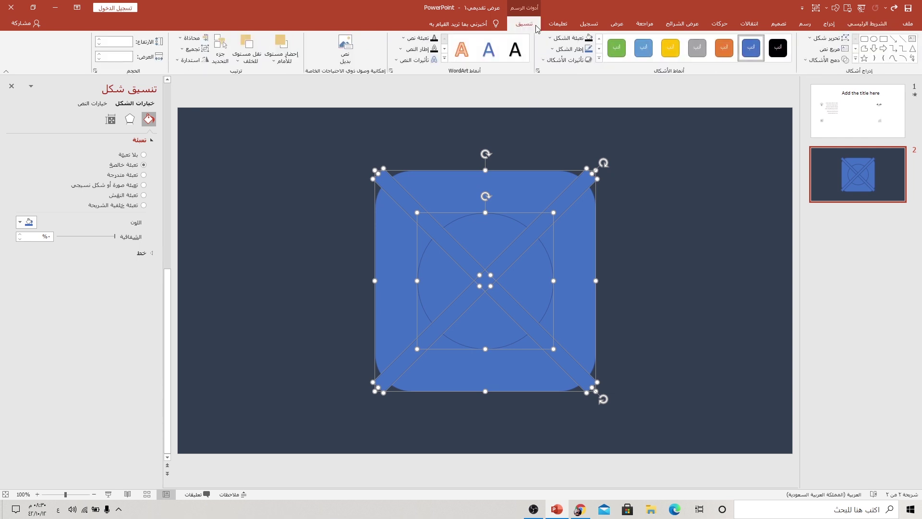
left_click(814, 63)
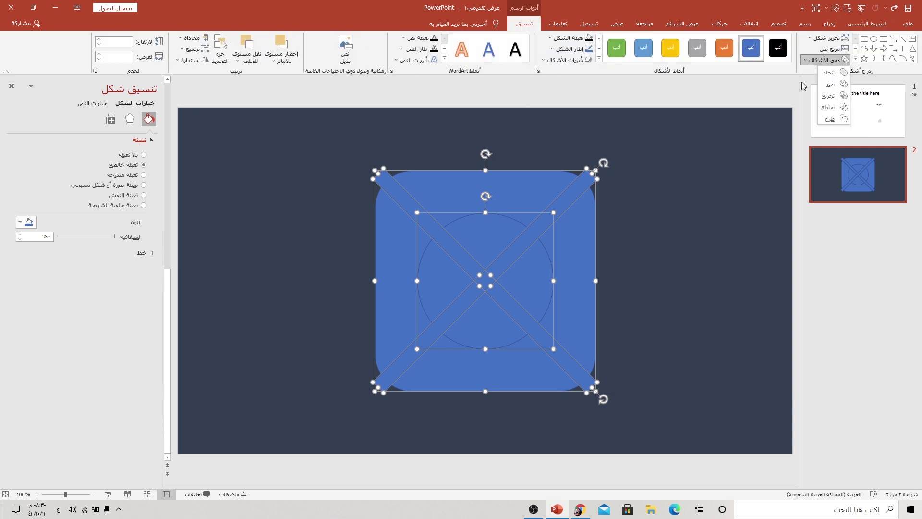
left_click(828, 96)
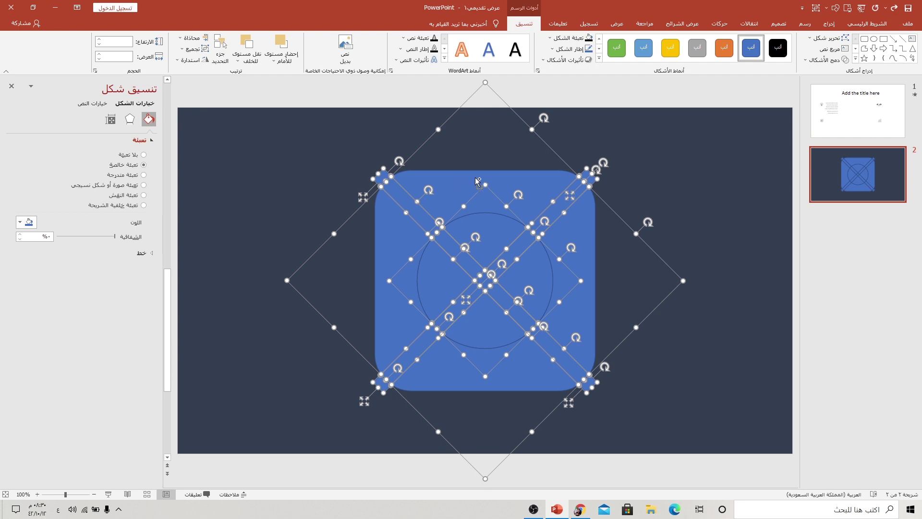
left_click(594, 240, "shift")
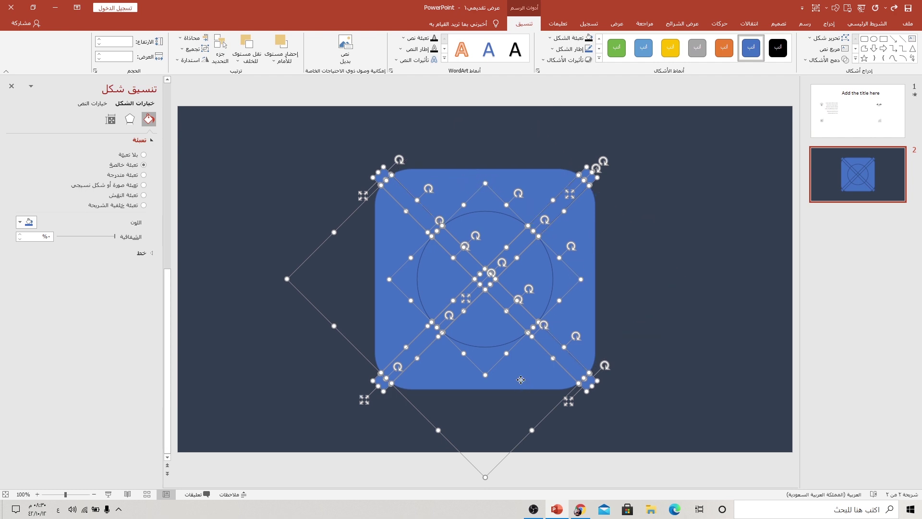
left_click(387, 319, "shift")
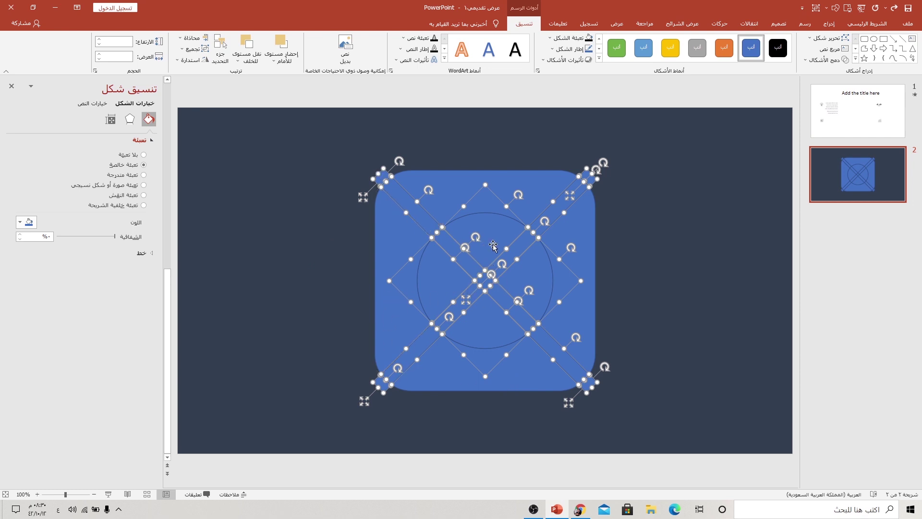
key("Delete")
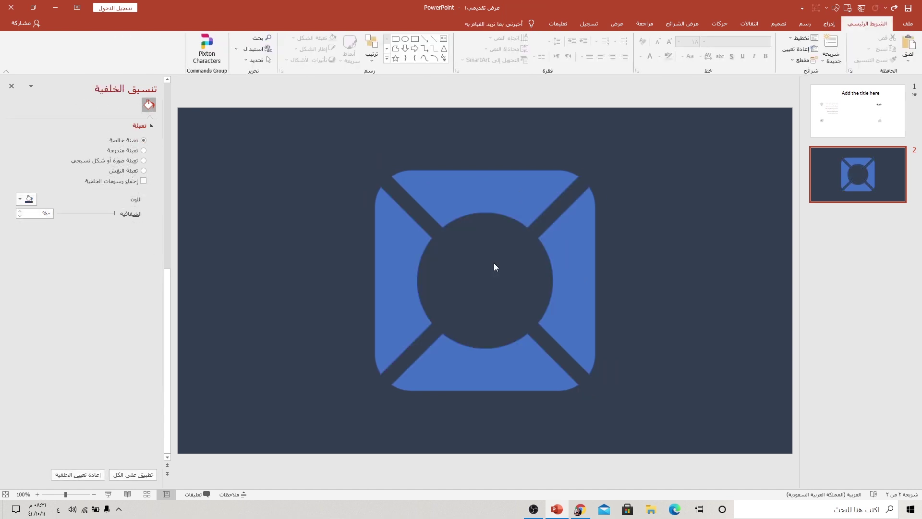
Step: Apply a Parallel 3-D rotation preset to the four pieces with Z rotation at 15°
key("ctrl+z")
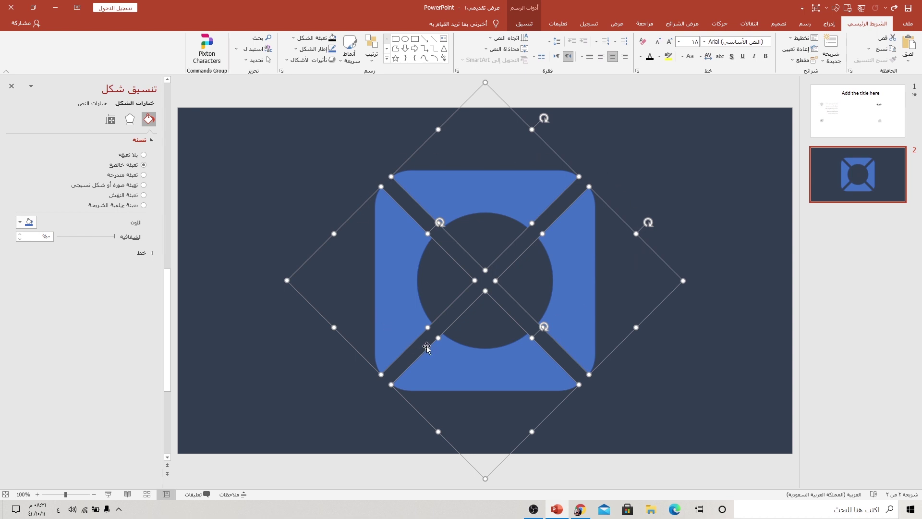
left_click(130, 118)
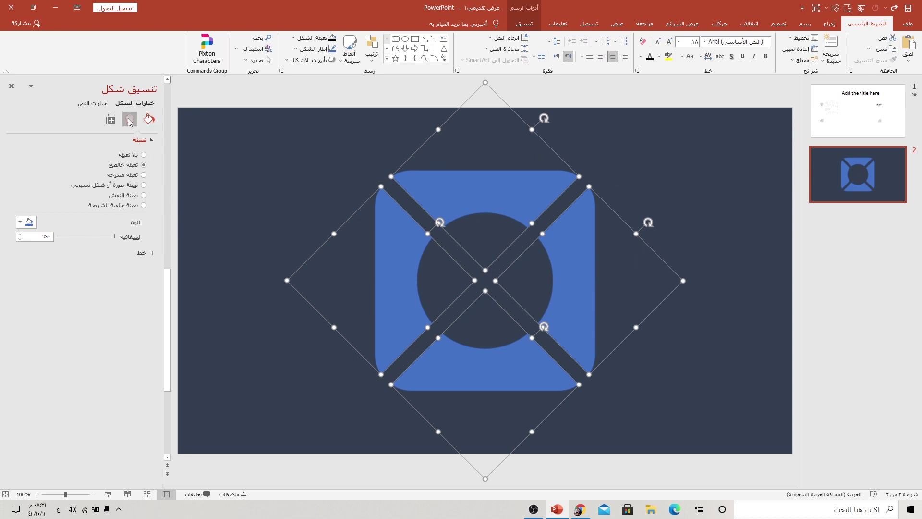
left_click(154, 195)
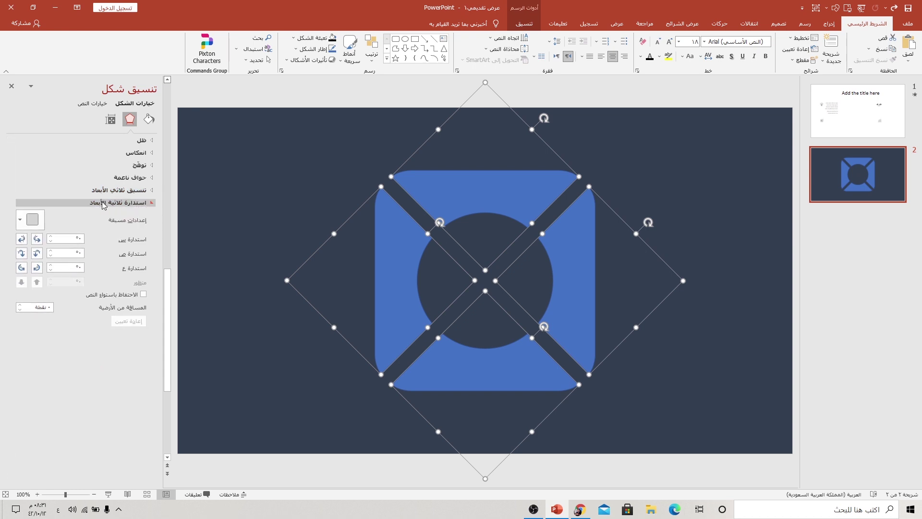
left_click(30, 219)
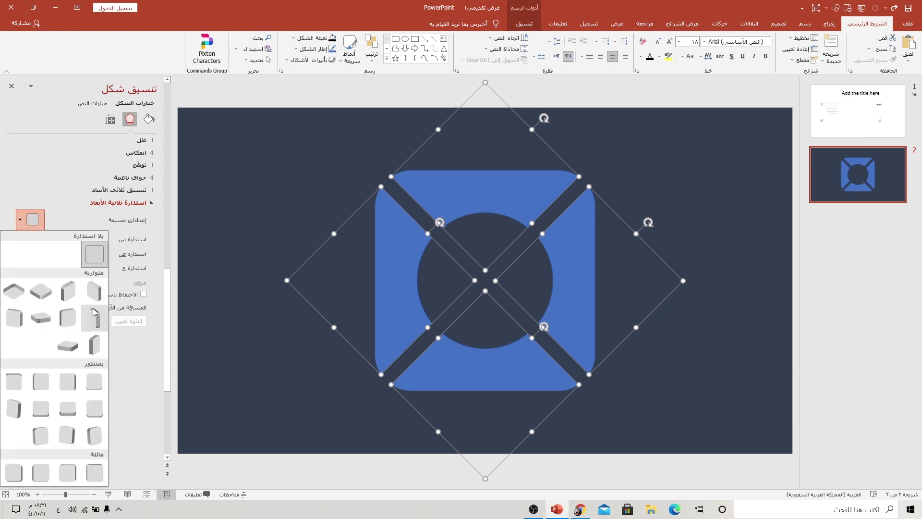
left_click(92, 291)
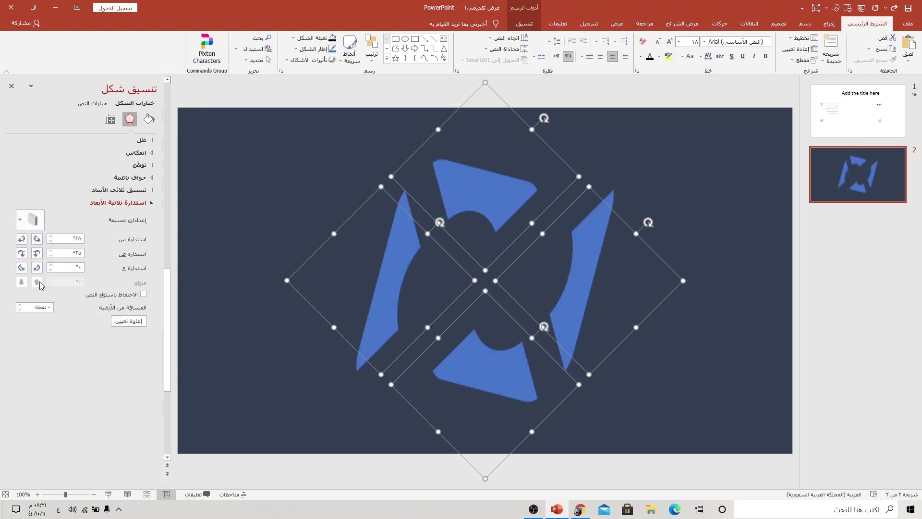
left_click(22, 269)
left_click(22, 269)
left_click(21, 269)
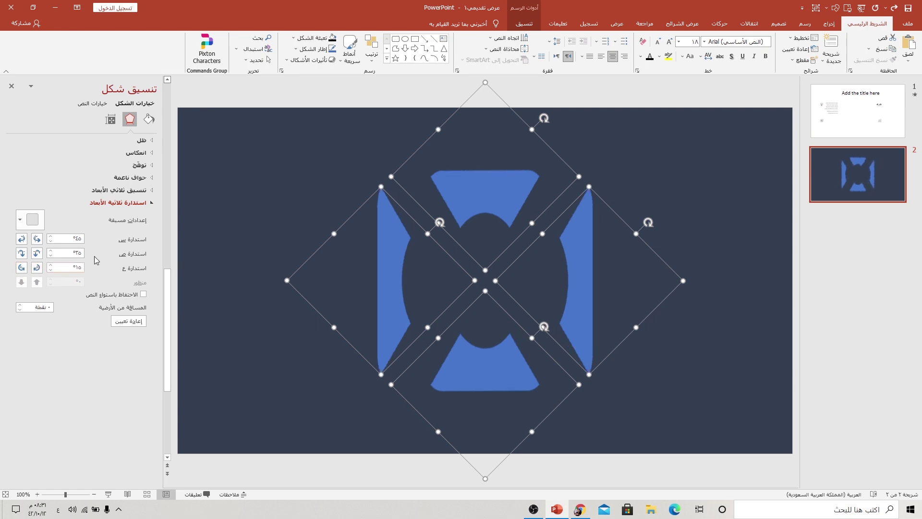
Step: Give the pieces a 3-D extrusion depth of 100 pt
left_click(131, 192)
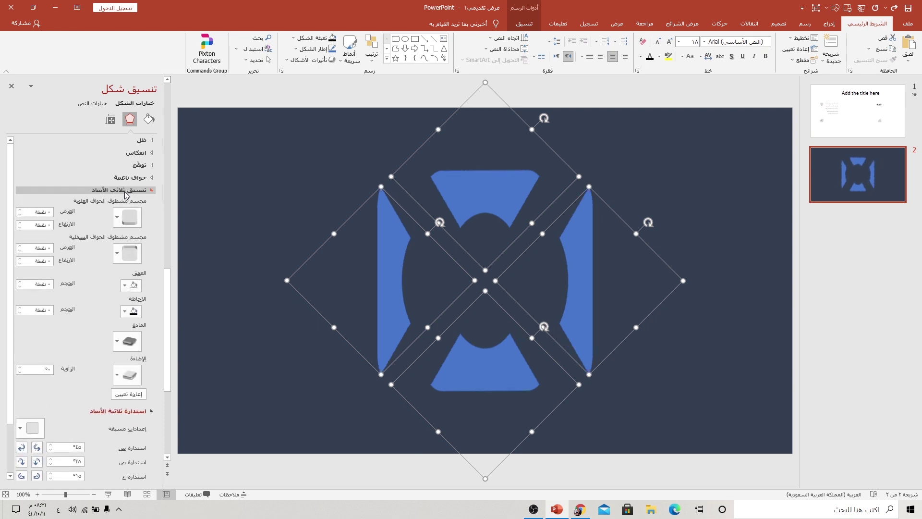
left_click(49, 284)
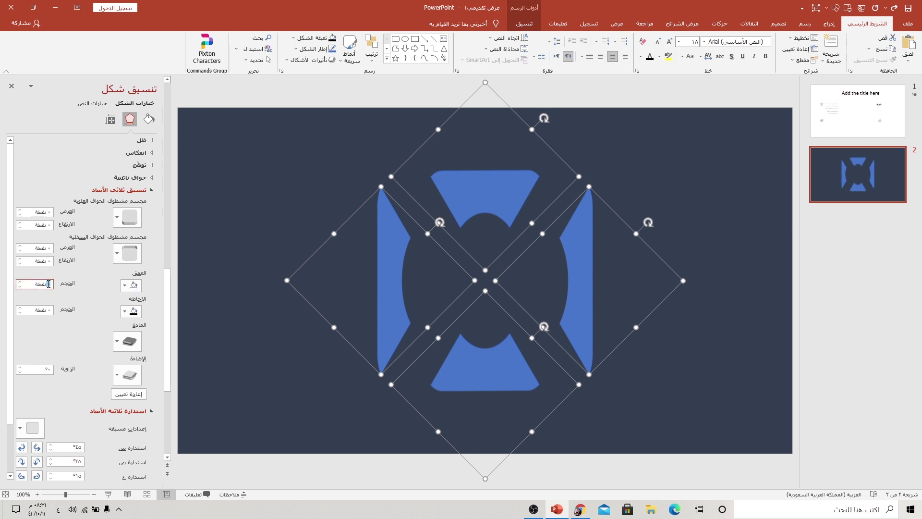
type("100")
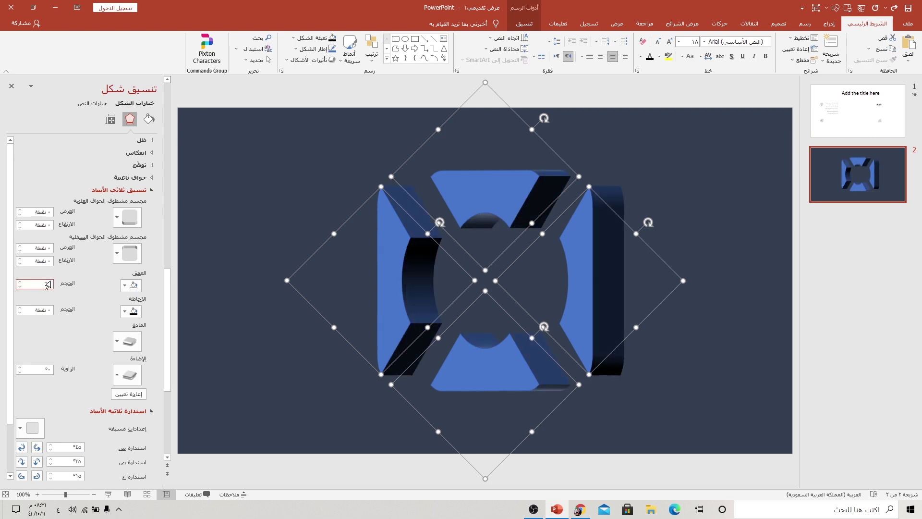
left_click(319, 309)
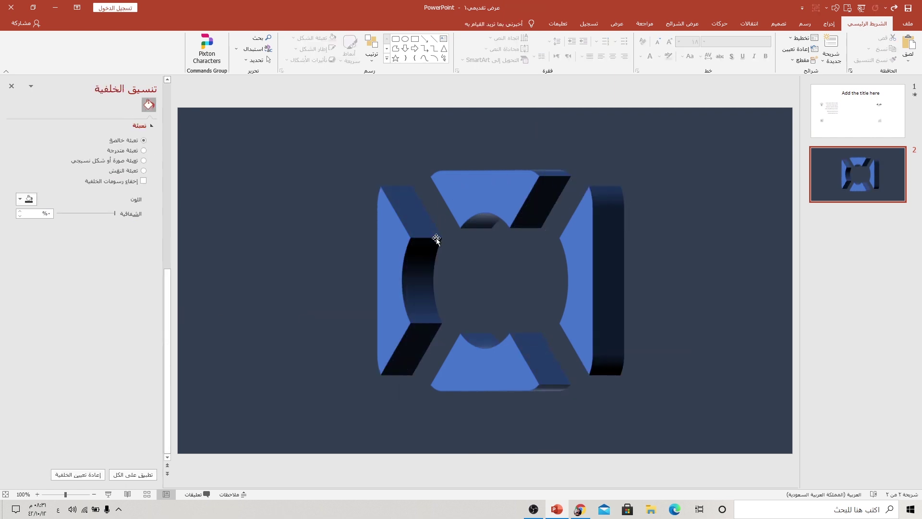
Step: Group the four pieces, rotate the group so the dark sides face down, then ungroup
key("ctrl+a")
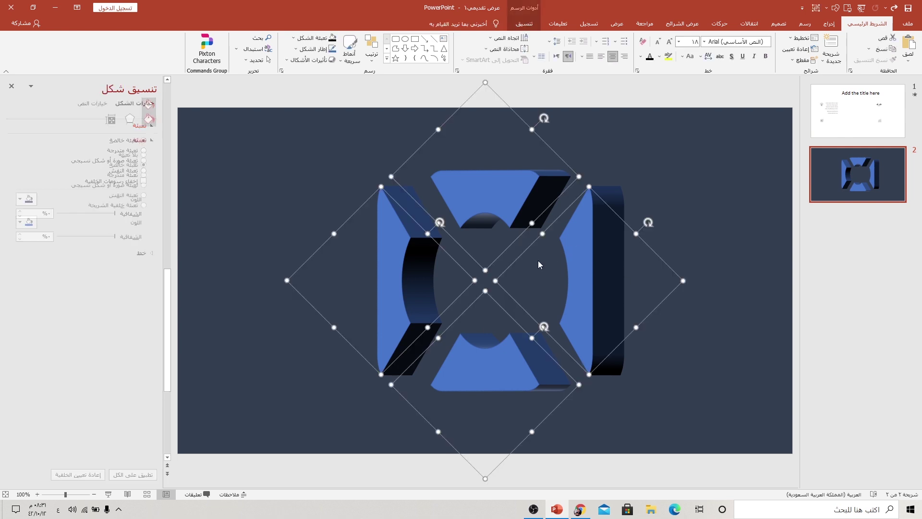
key("ctrl+g")
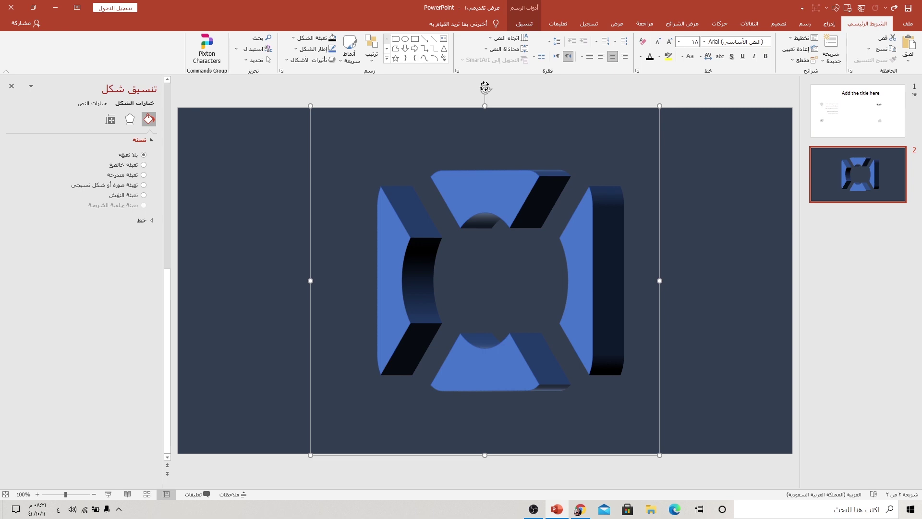
mouse_move(484, 87)
left_mouse_down()
mouse_move(547, 107)
mouse_move(609, 167)
mouse_move(623, 243)
mouse_move(612, 280)
left_mouse_up()
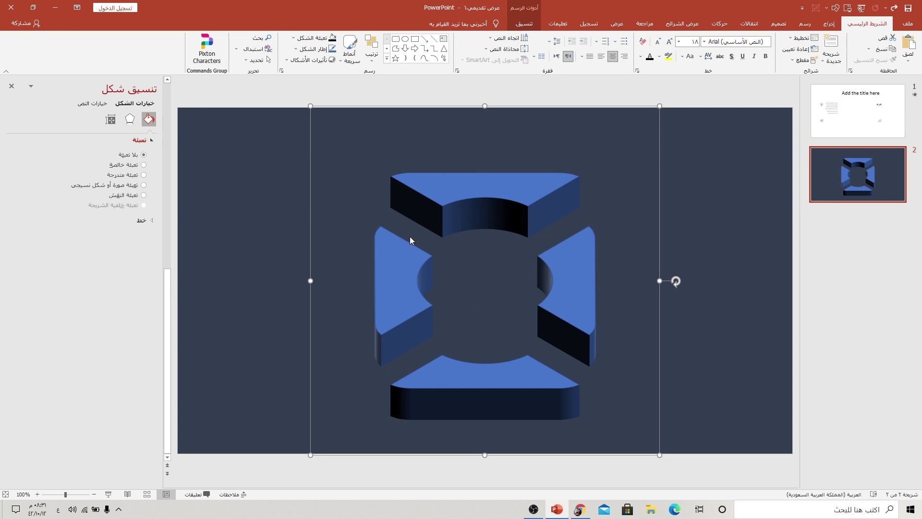
key("ctrl+shift+g")
Step: Pull the top and bottom pieces inward and bring the bottom and right pieces forward
left_click(333, 190)
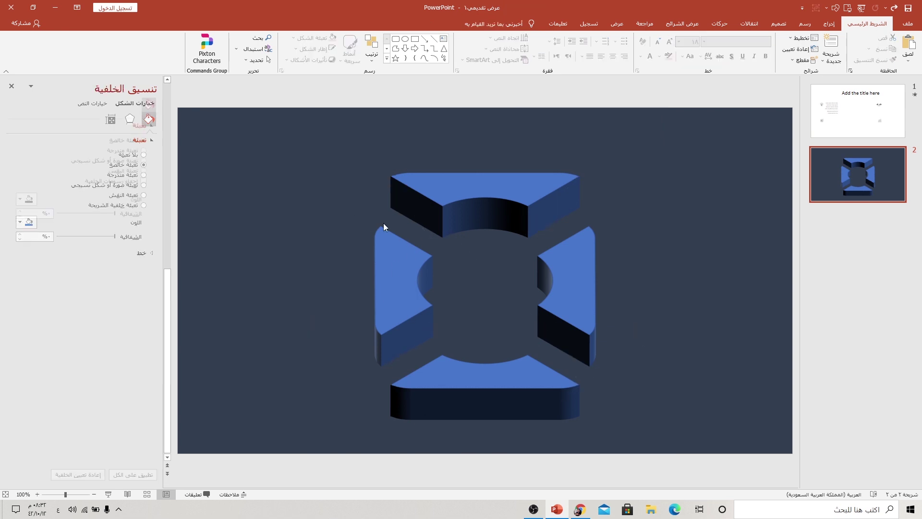
left_click_drag(481, 204, 481, 243)
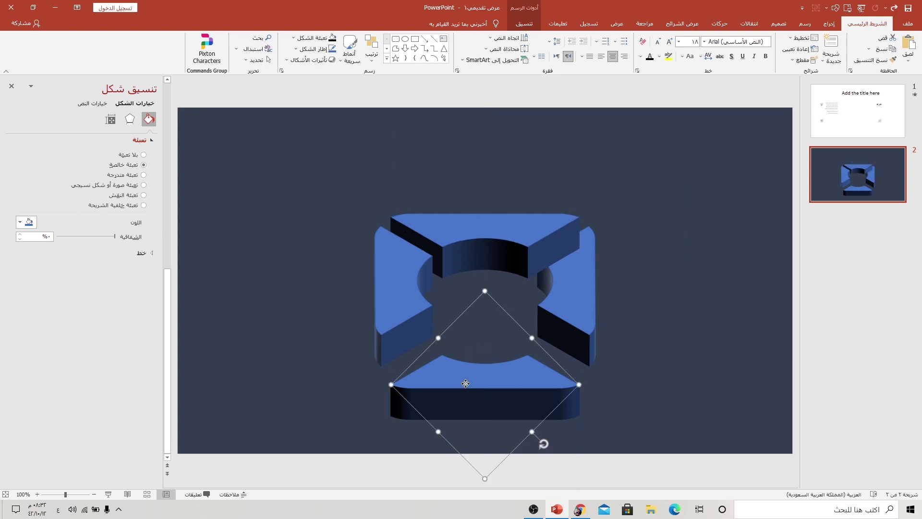
left_click_drag(465, 381, 465, 347)
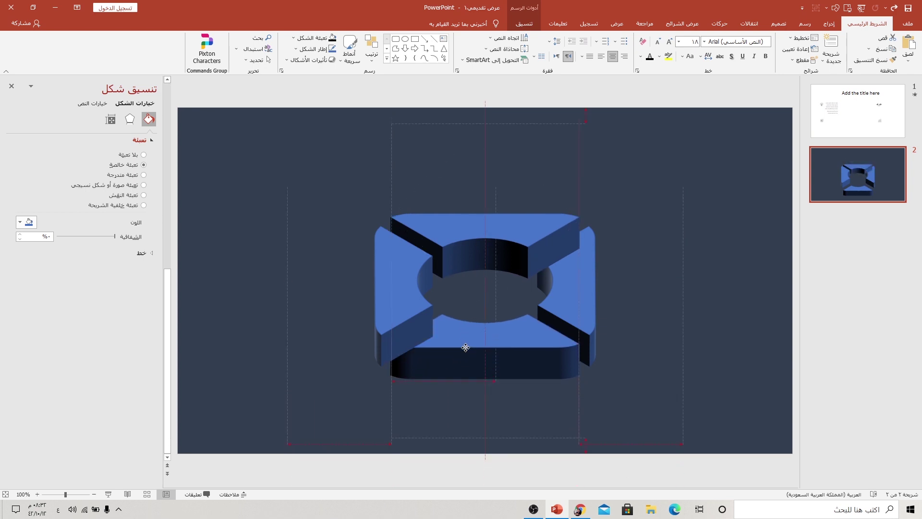
left_click(396, 292)
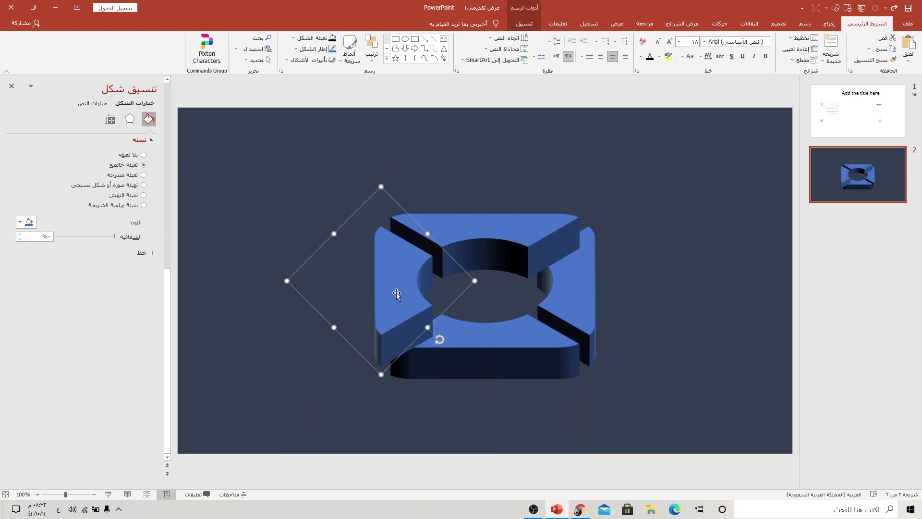
left_click(473, 344)
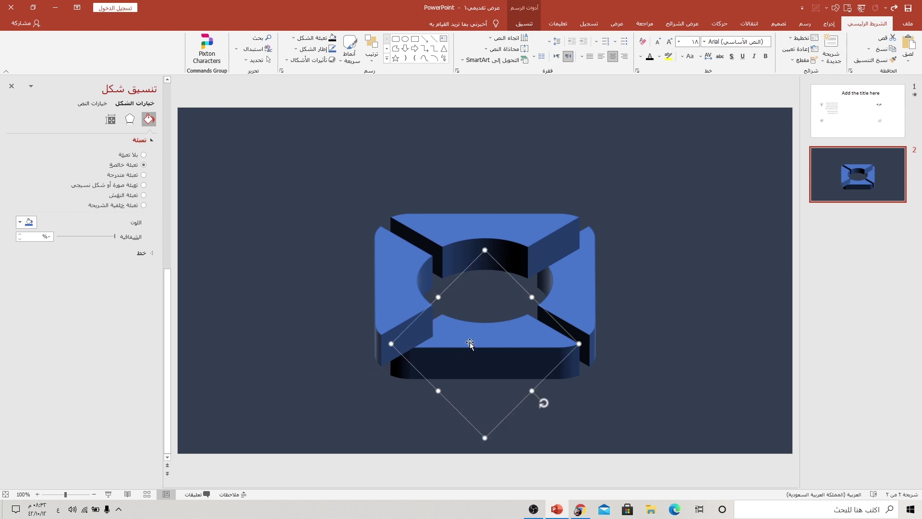
left_click(524, 23)
left_click(290, 48)
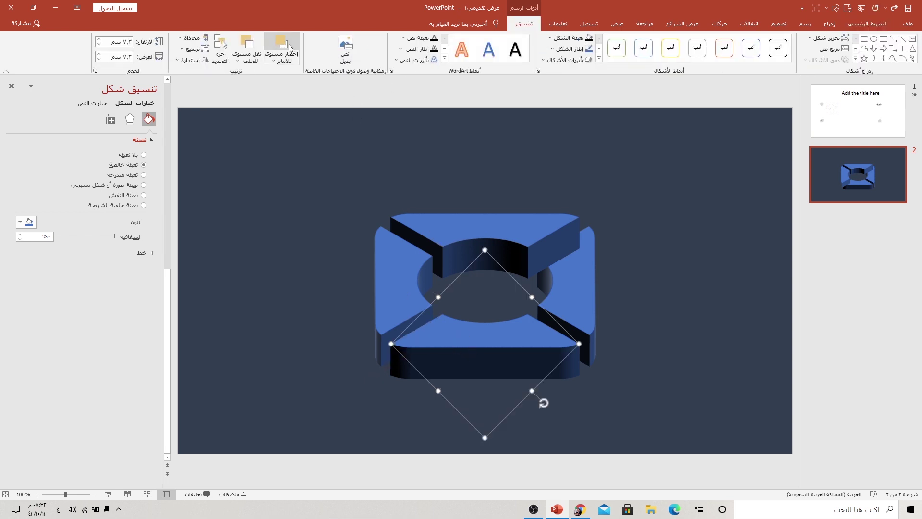
left_click(545, 236)
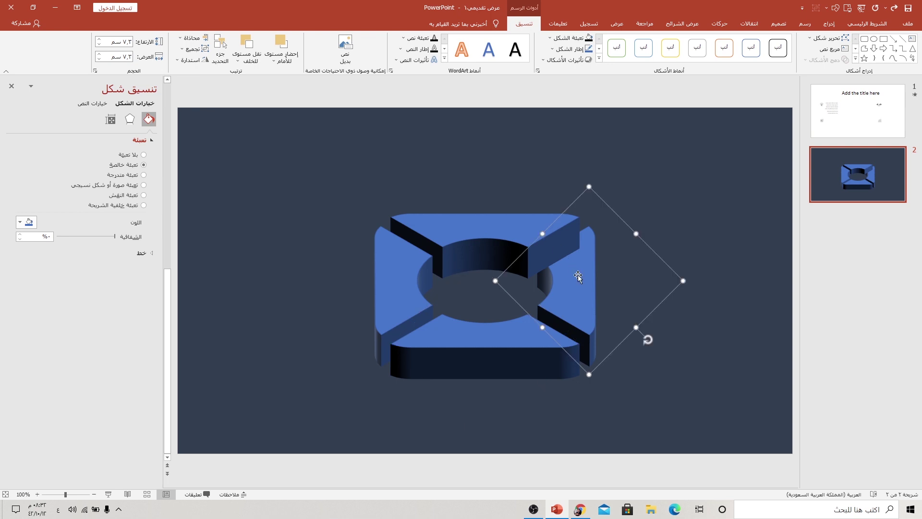
left_click(282, 48)
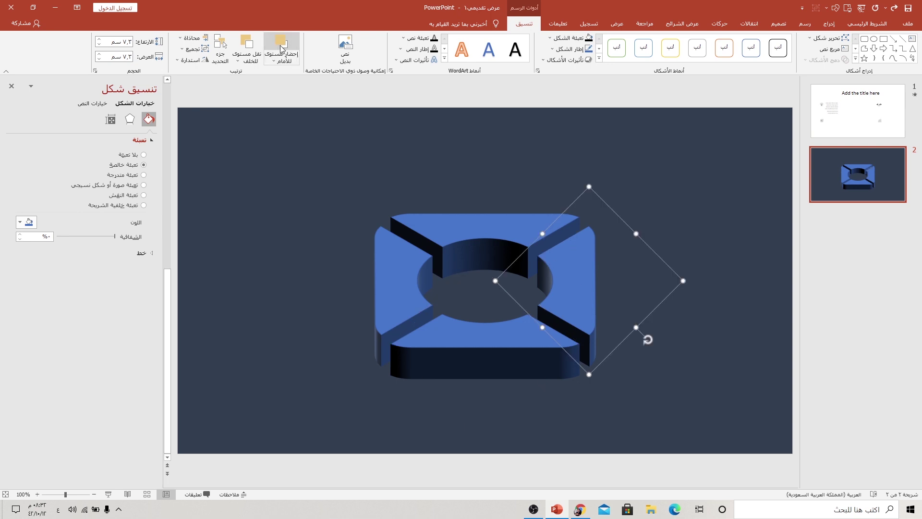
Step: Nudge each of the four pieces slightly closer together around the hollow
left_click_drag(483, 240, 483, 244)
left_click_drag(411, 269, 419, 276)
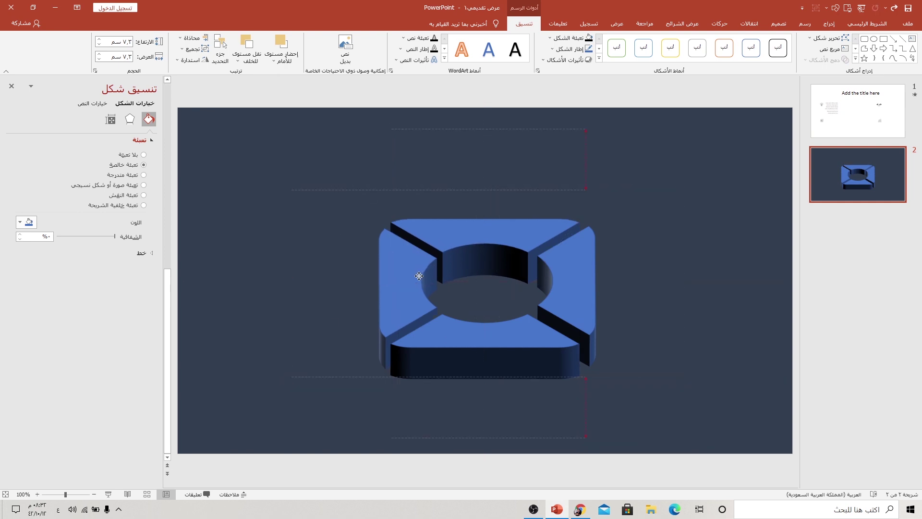
left_click_drag(583, 283, 578, 281)
left_click_drag(476, 336, 475, 335)
left_click(297, 307)
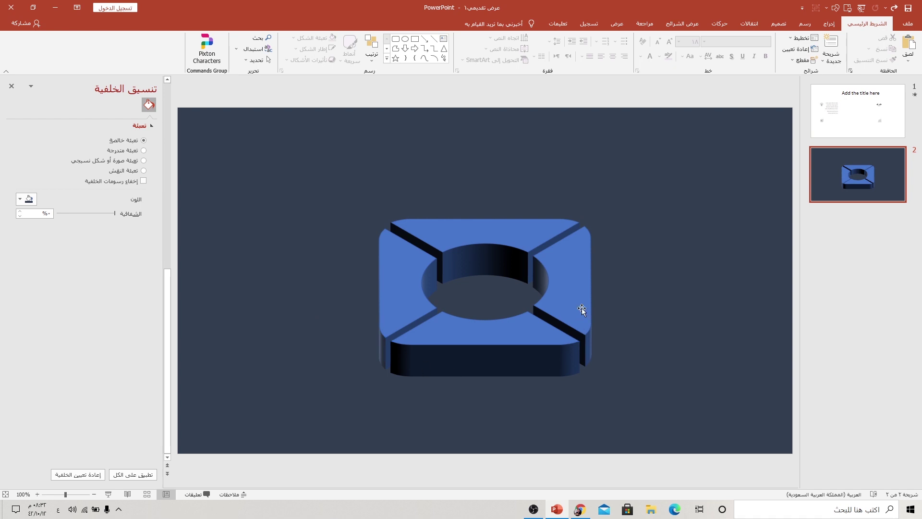
Step: Change the extrusion depth of all four pieces to 75 pt
left_click_drag(330, 180, 651, 406)
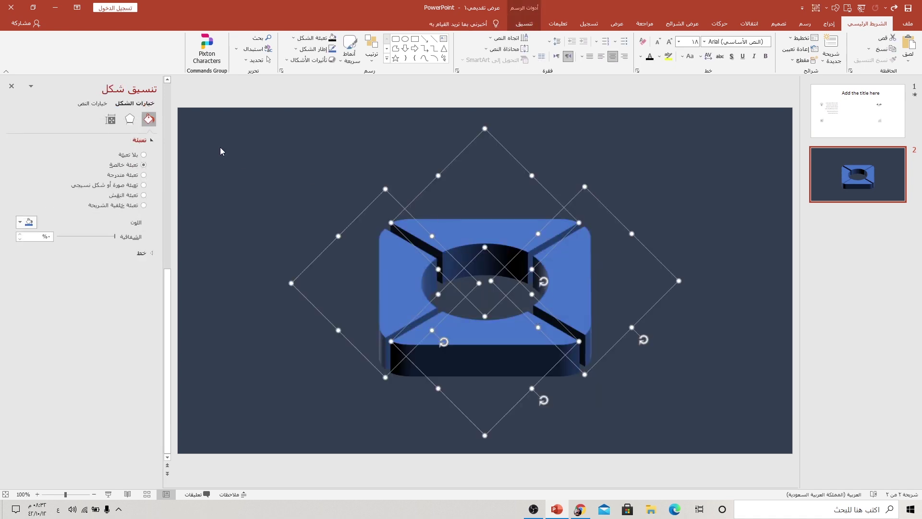
left_click(130, 119)
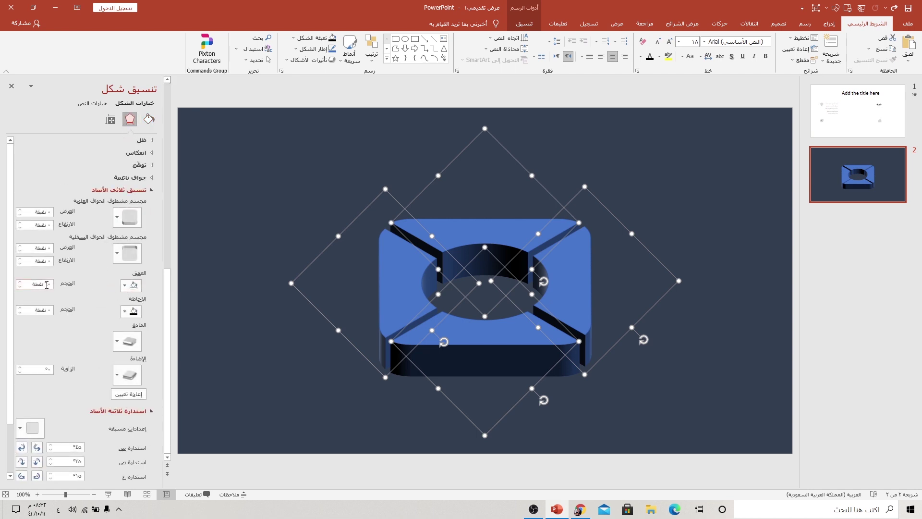
left_click(45, 284)
type("75")
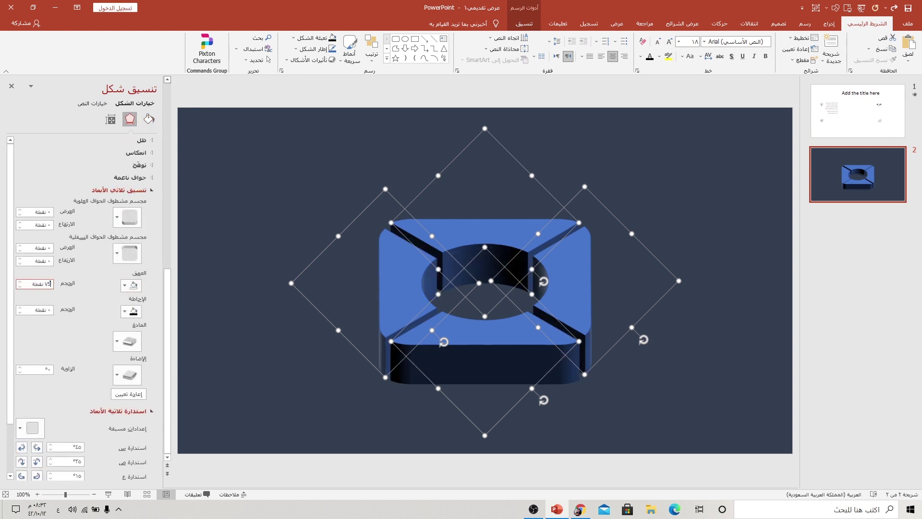
left_click(279, 322)
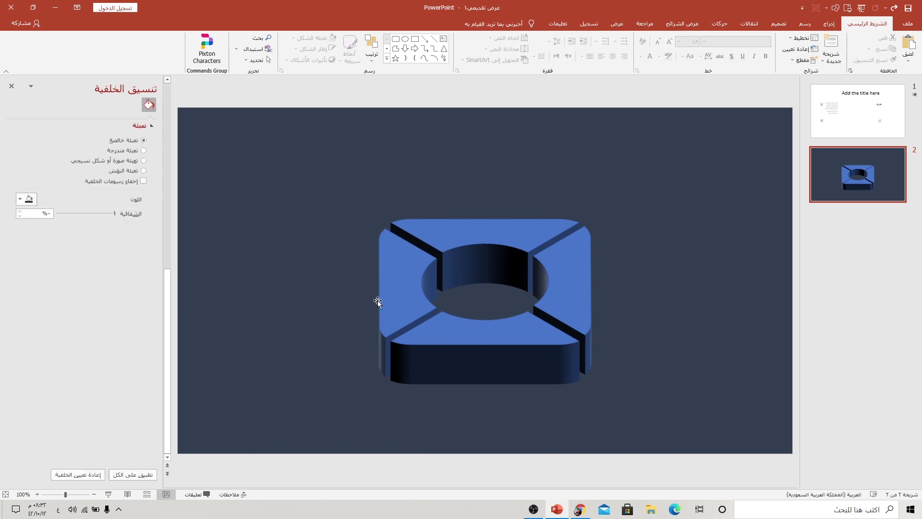
Step: Move the diamond piece down-right into its place in the ring
left_click(396, 293)
left_click_drag(462, 238, 562, 301)
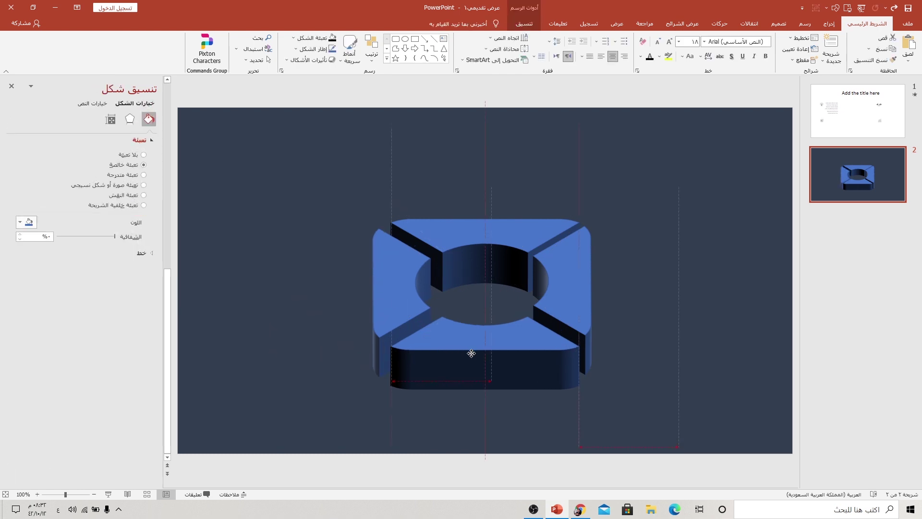
left_click(562, 301)
left_click(301, 256)
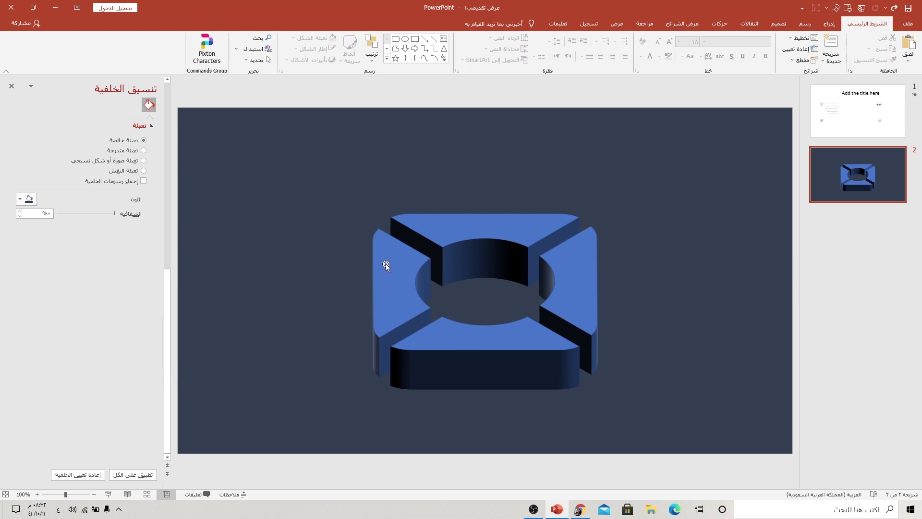
left_click(462, 238)
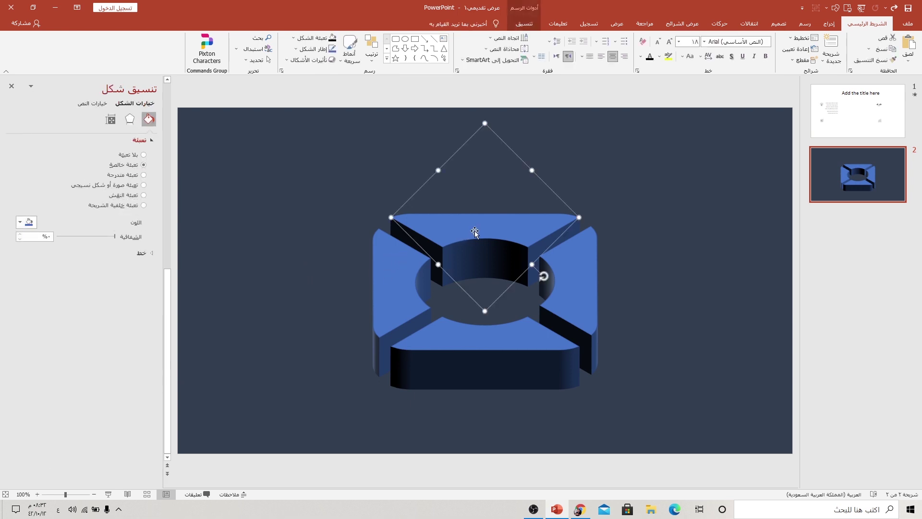
Step: Make the top piece purple in both its fill and its 3-D depth colour
left_click(28, 220)
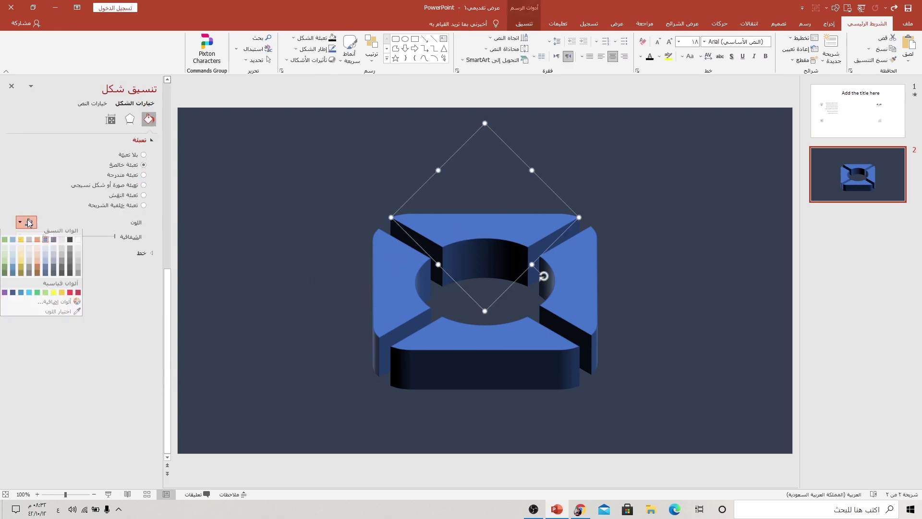
left_click(4, 297)
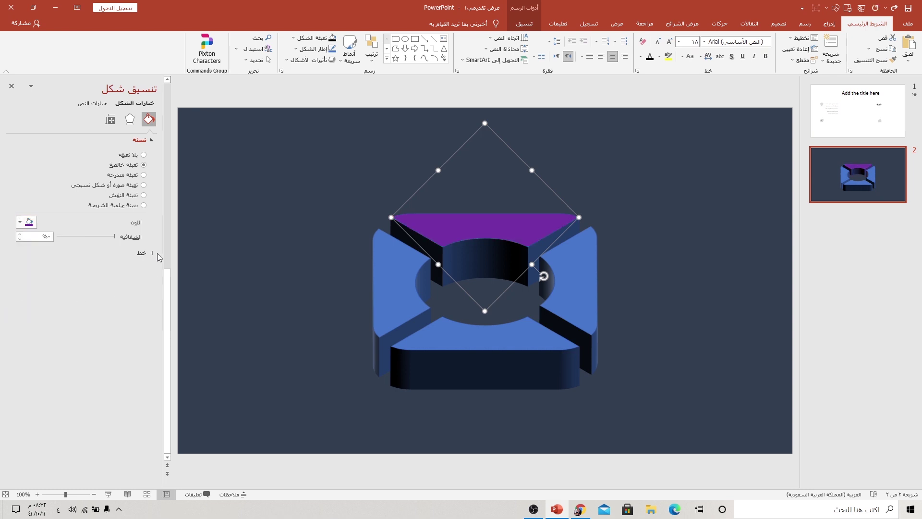
left_click(129, 120)
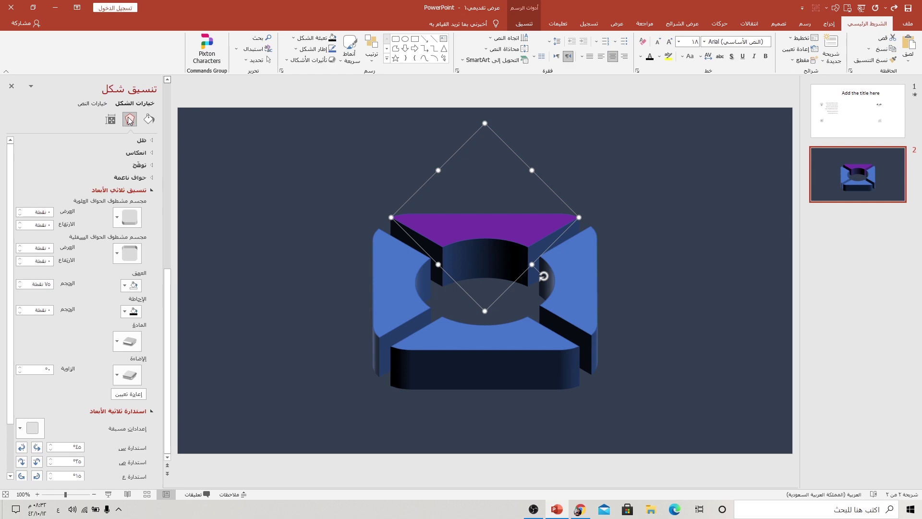
left_click(135, 284)
left_click(63, 360)
left_click_drag(466, 218, 572, 281)
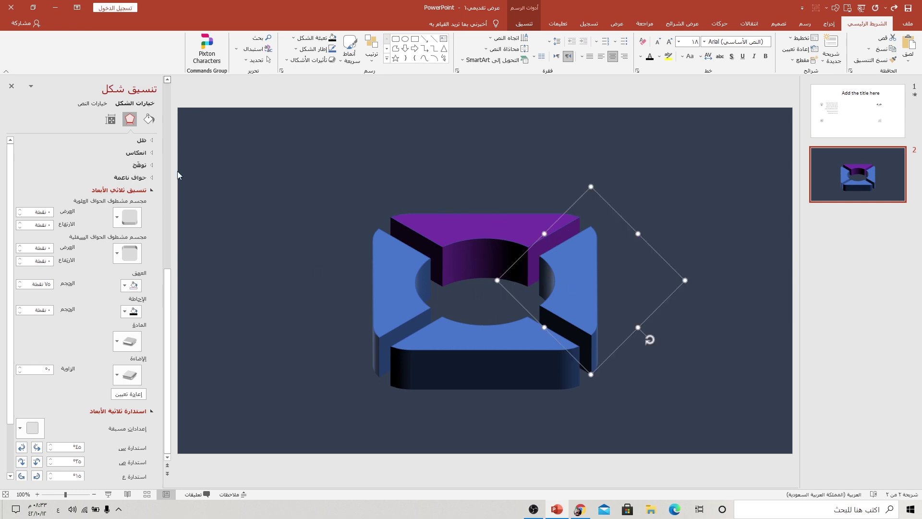
Step: Colour the right piece gold in fill and depth, keeping depth at 75 pt
left_click(20, 282)
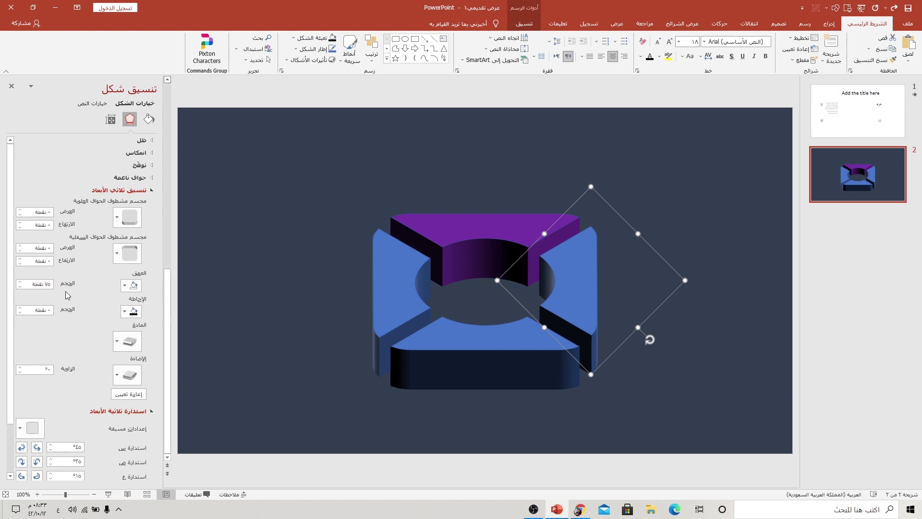
left_click(125, 285)
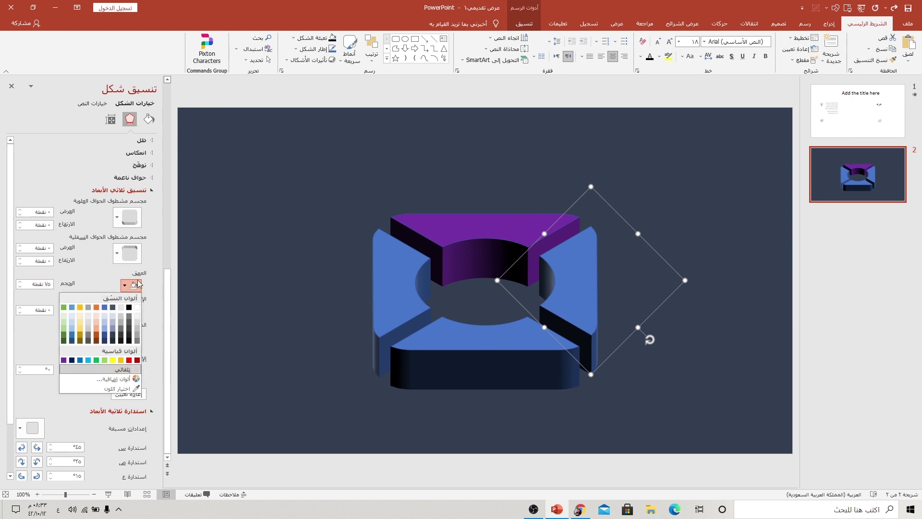
left_click(120, 360)
left_click(149, 119)
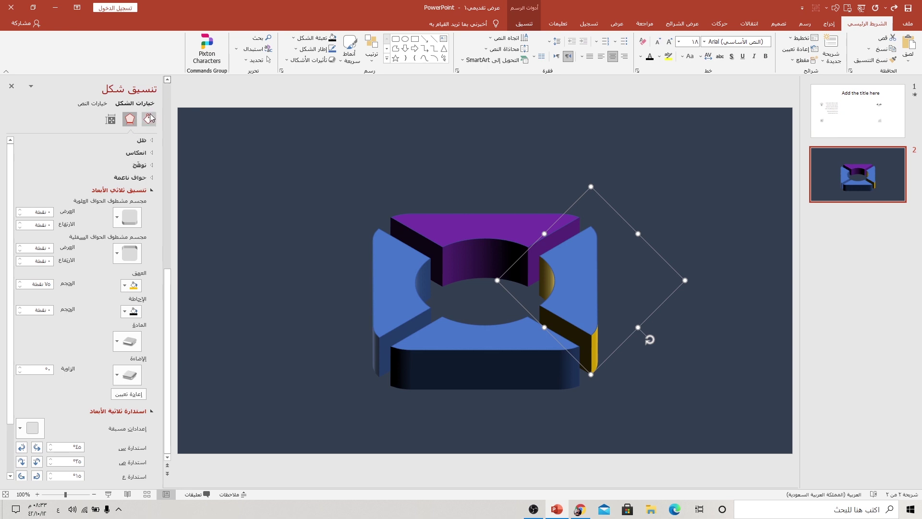
left_click(27, 223)
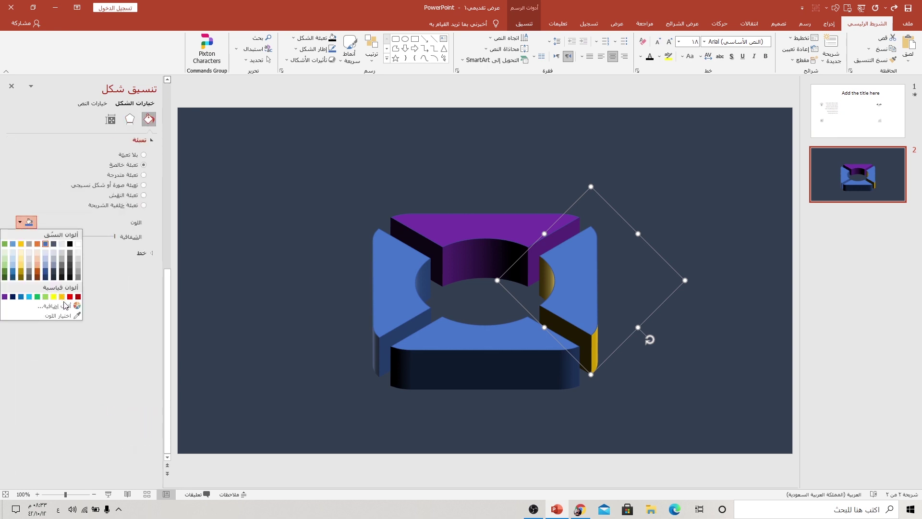
left_click(62, 298)
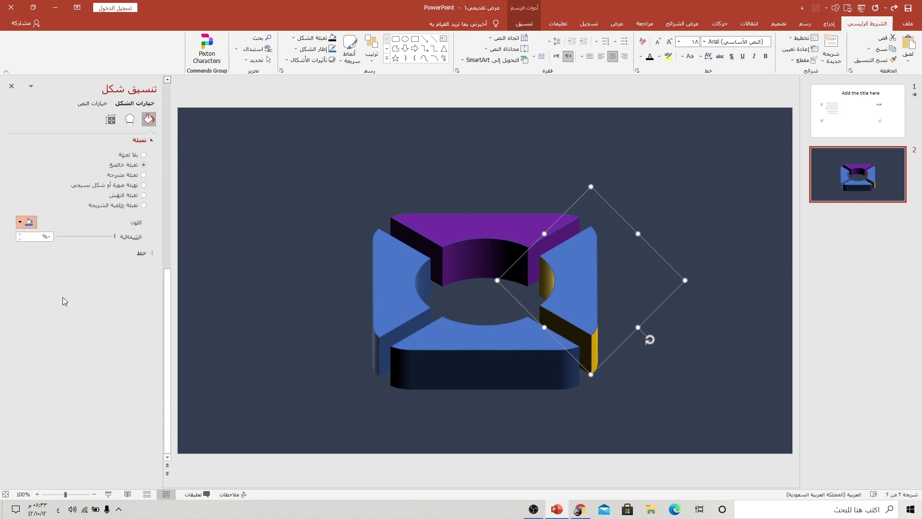
Step: Give the bottom piece a light green fill and dark green depth colour
left_click(436, 349)
left_click(26, 223)
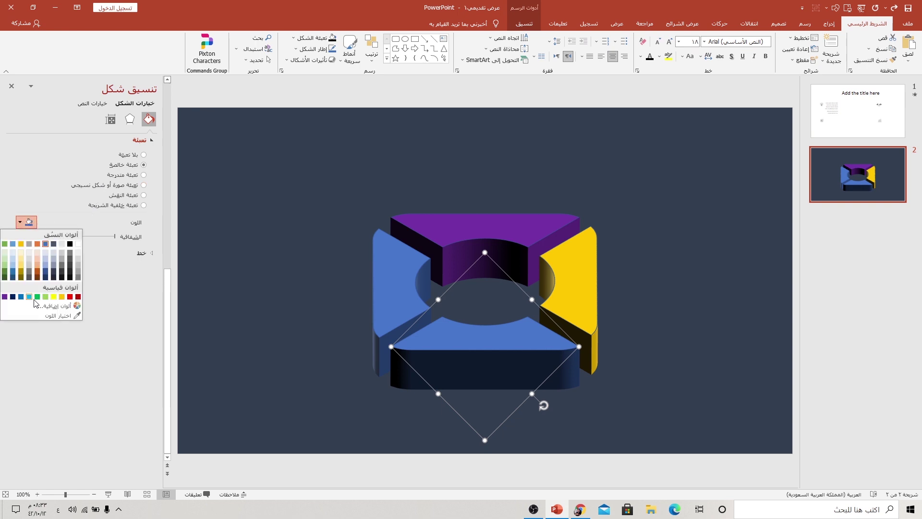
left_click(45, 296)
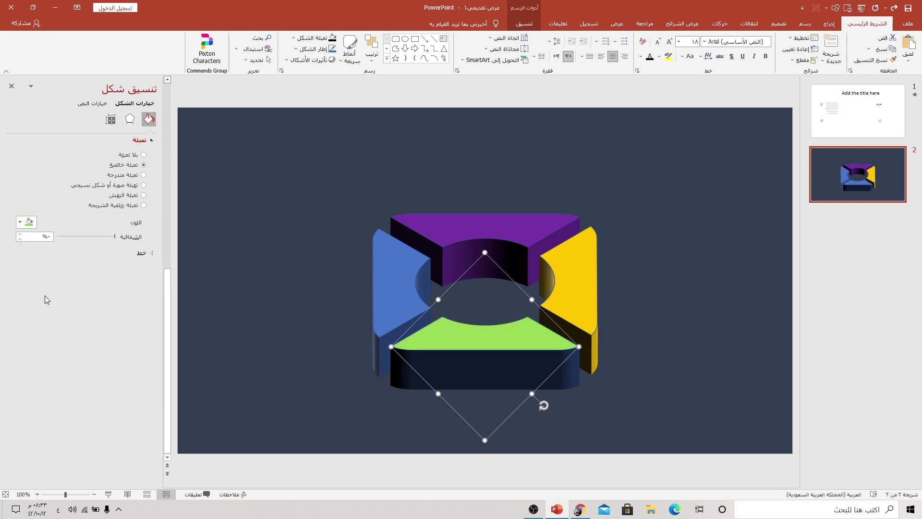
left_click(130, 119)
left_click(124, 190)
left_click(126, 286)
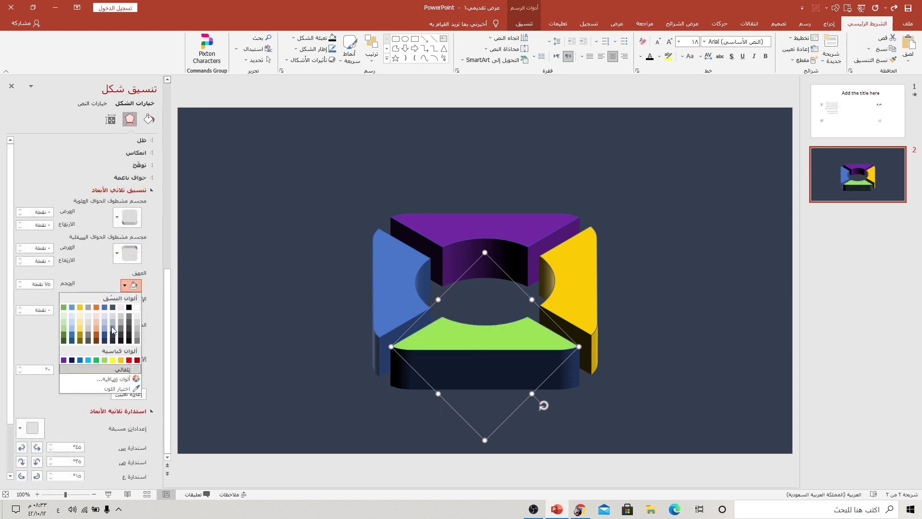
left_click(103, 361)
Step: Colour the left piece magenta in both depth (custom colour) and fill
left_click(388, 298)
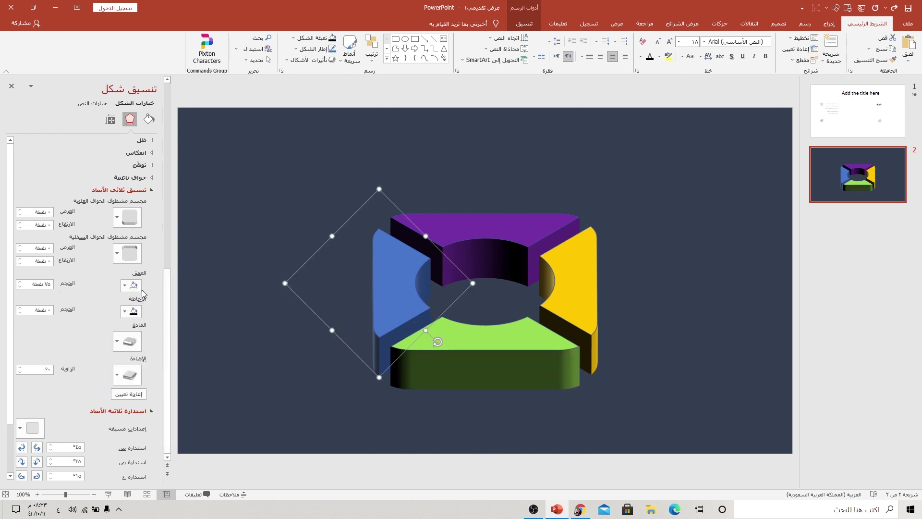
left_click(125, 287)
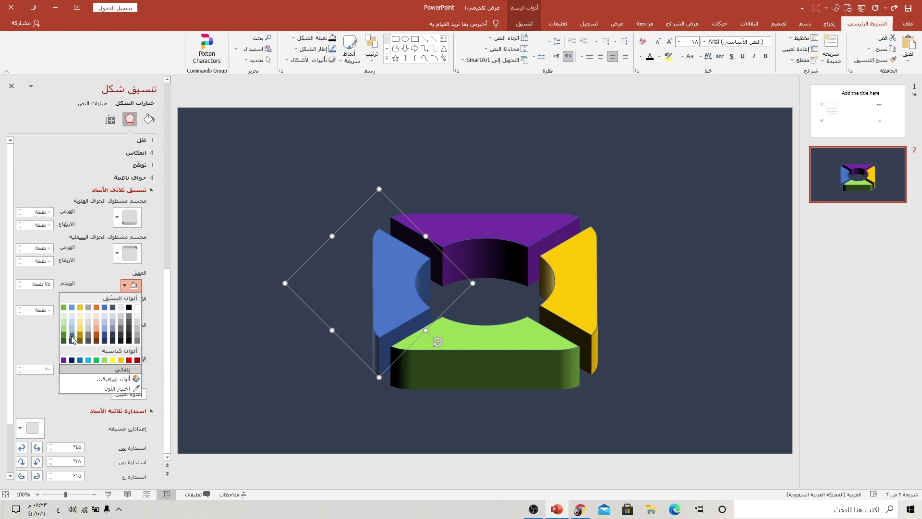
left_click(115, 379)
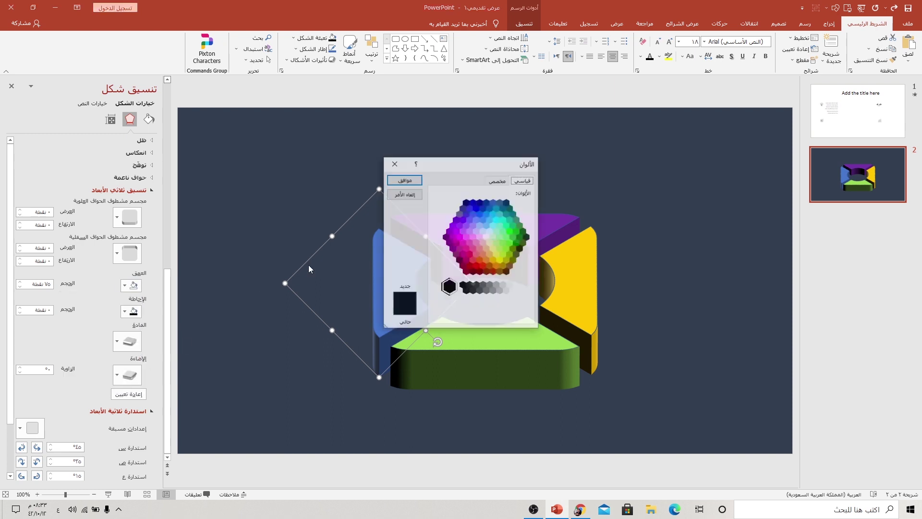
left_click(459, 239)
left_click(404, 180)
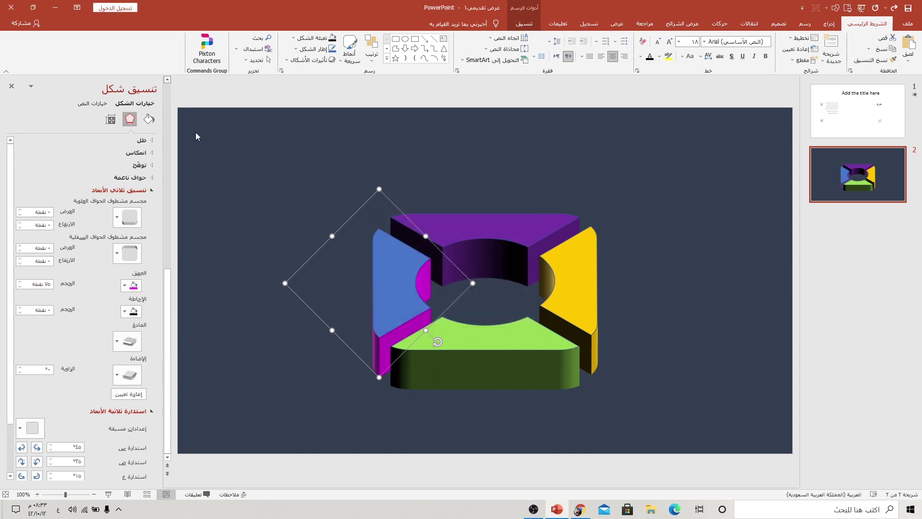
left_click(149, 119)
left_click(20, 222)
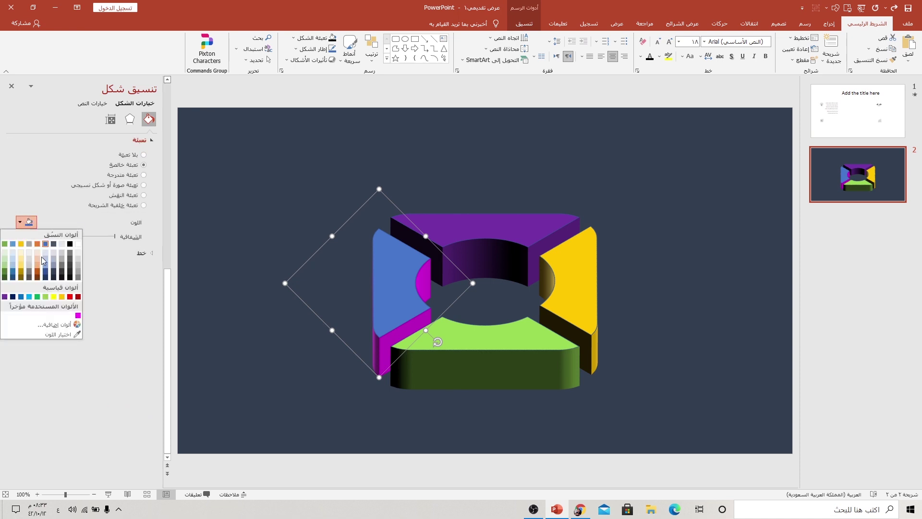
left_click(78, 316)
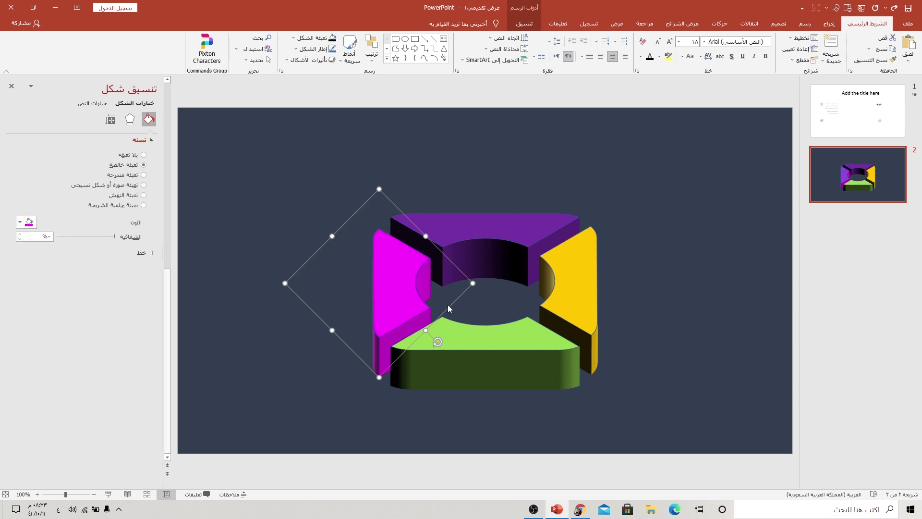
Step: Select all four ring pieces and set their outline to No line
left_click(500, 253, "shift")
left_click(560, 287, "shift")
left_click(525, 345, "shift")
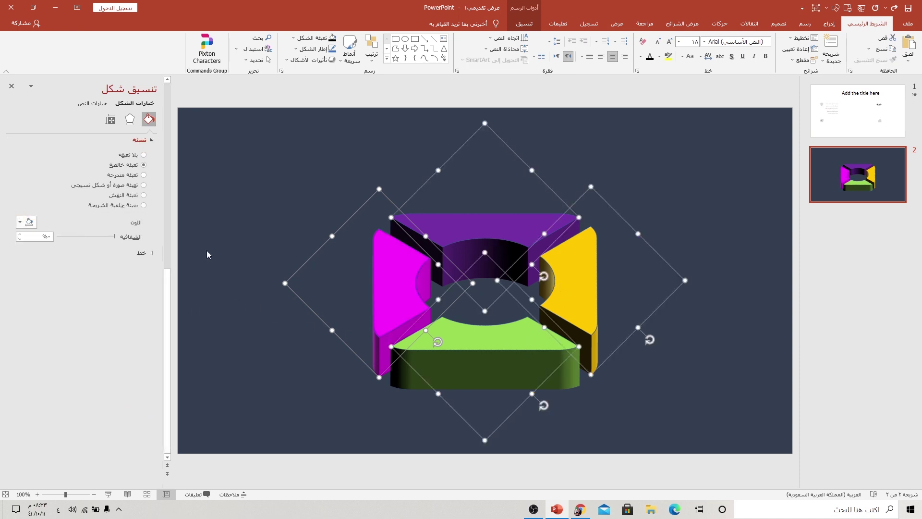
left_click(144, 253)
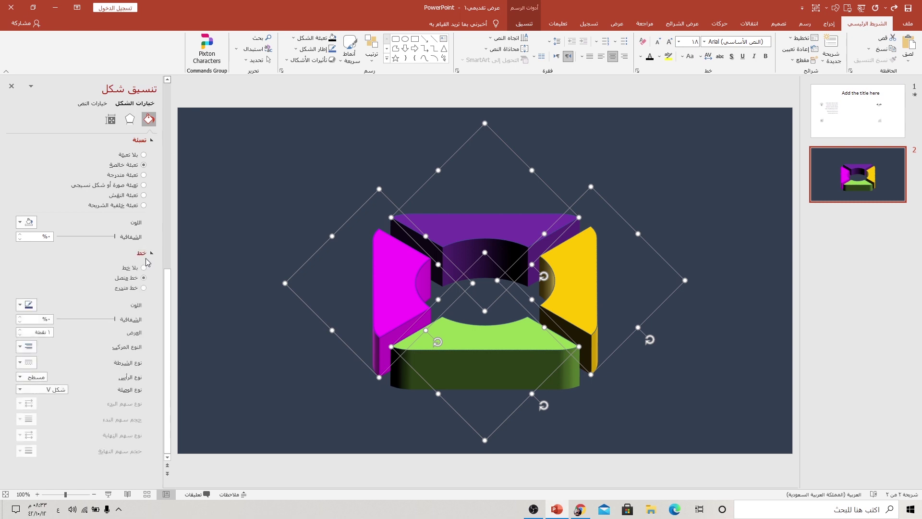
left_click(143, 268)
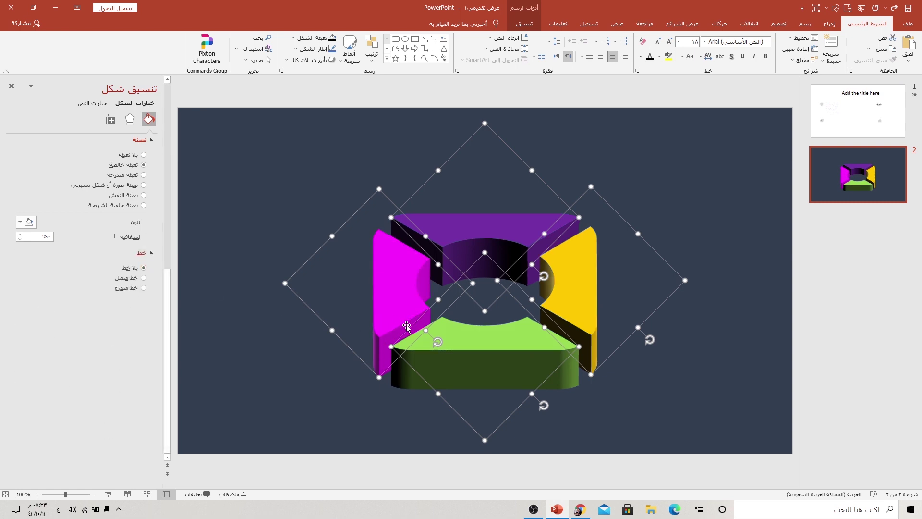
left_click(271, 356)
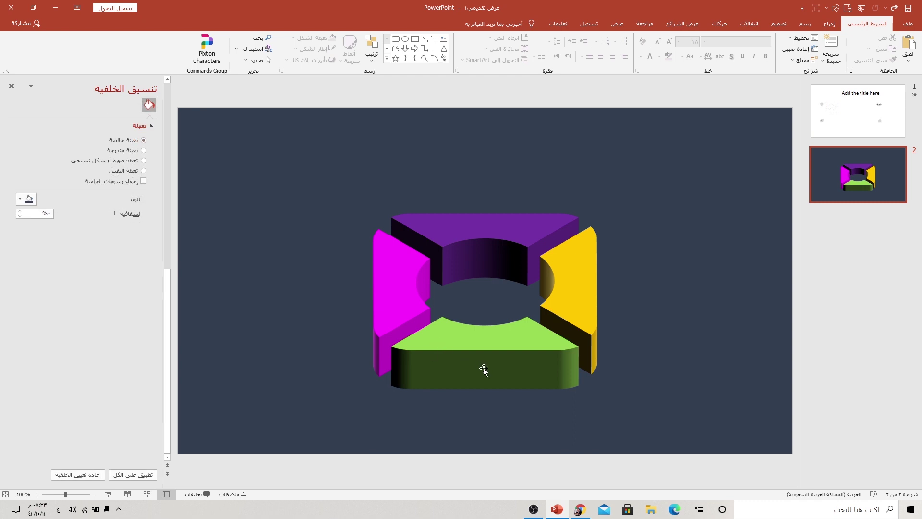
Step: Nudge the magenta ring piece right toward the centre to tighten the ring
left_click(411, 304)
left_click_drag(402, 305, 463, 310)
left_click(532, 215)
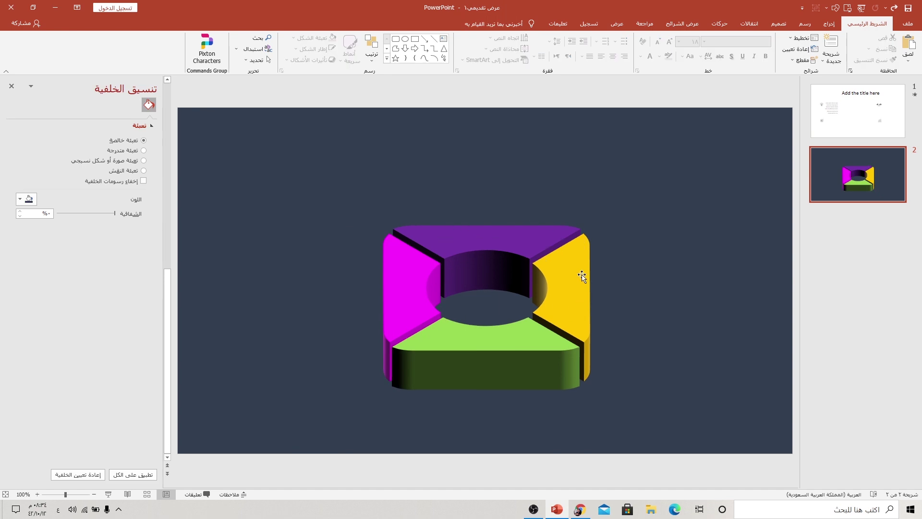
Step: Copy the slide 1 title onto slide 2, centred at the top in white
left_click(858, 110)
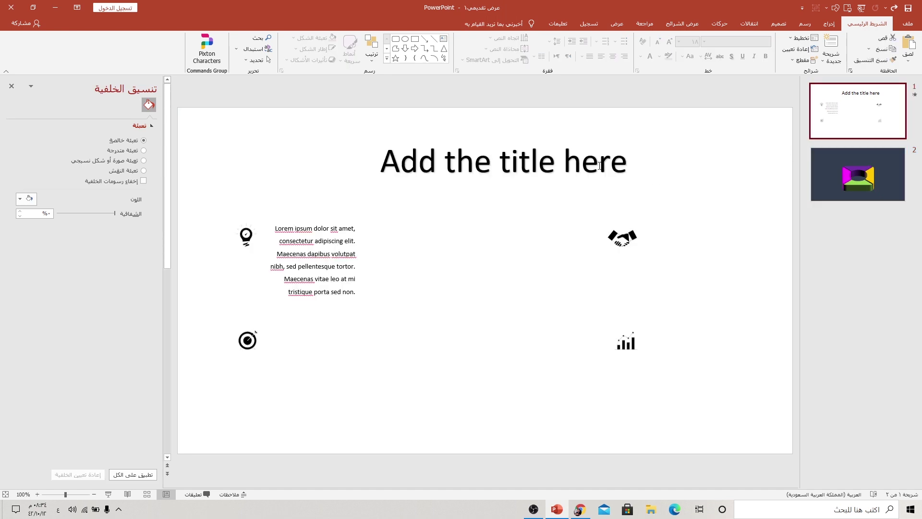
left_click(514, 168)
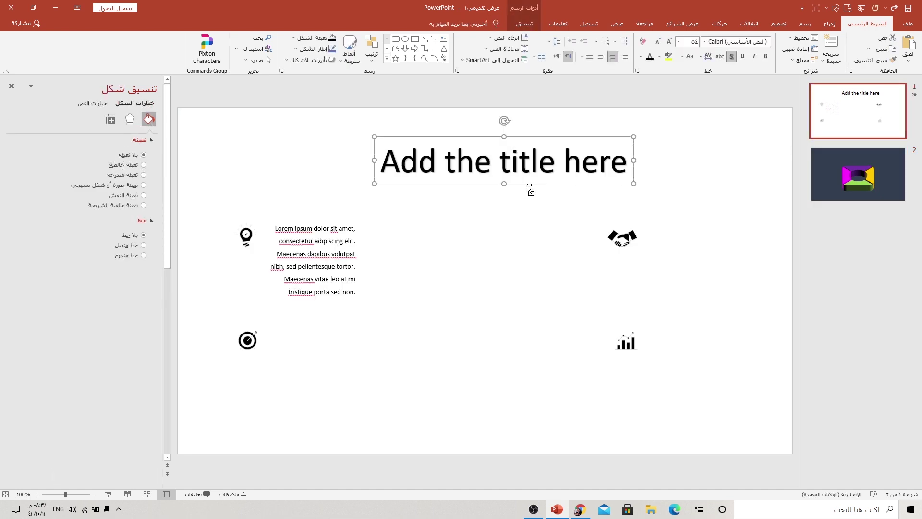
left_click(848, 188)
key("ctrl+v")
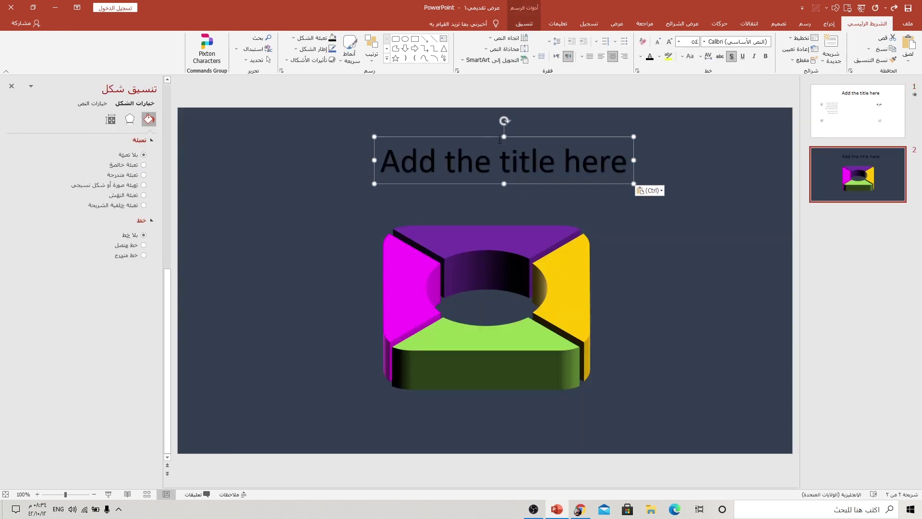
left_click_drag(490, 136, 472, 132)
left_click(659, 56)
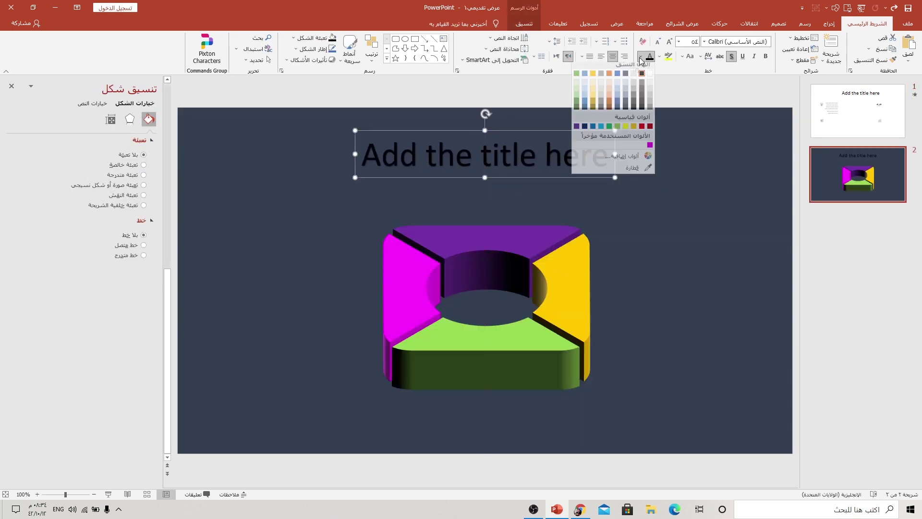
left_click(651, 79)
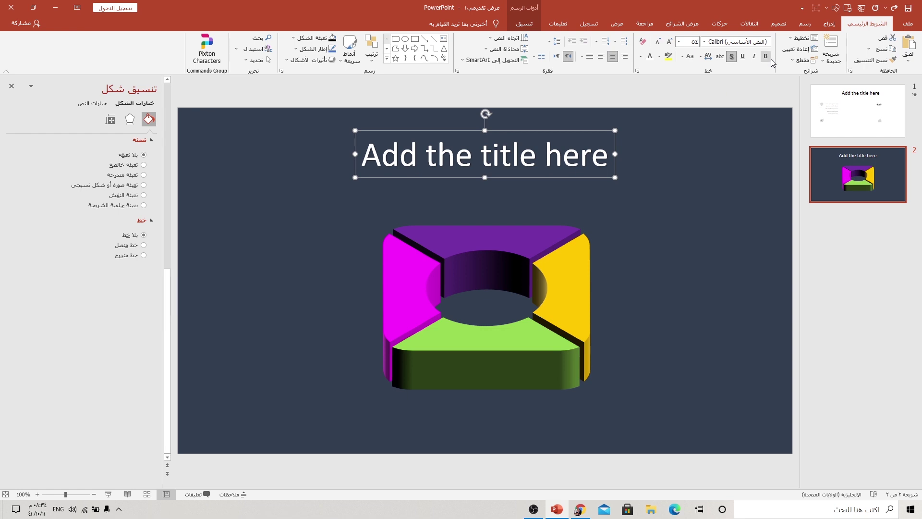
left_click(858, 111)
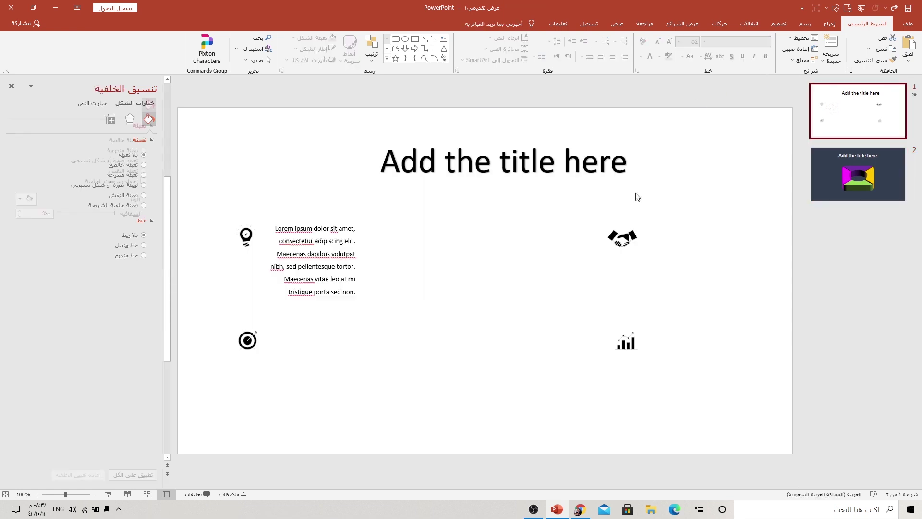
Step: Paste the handshake, chart, target and lightbulb icons onto slide 2 with a white fill
left_click(614, 237)
left_click(611, 346, "shift")
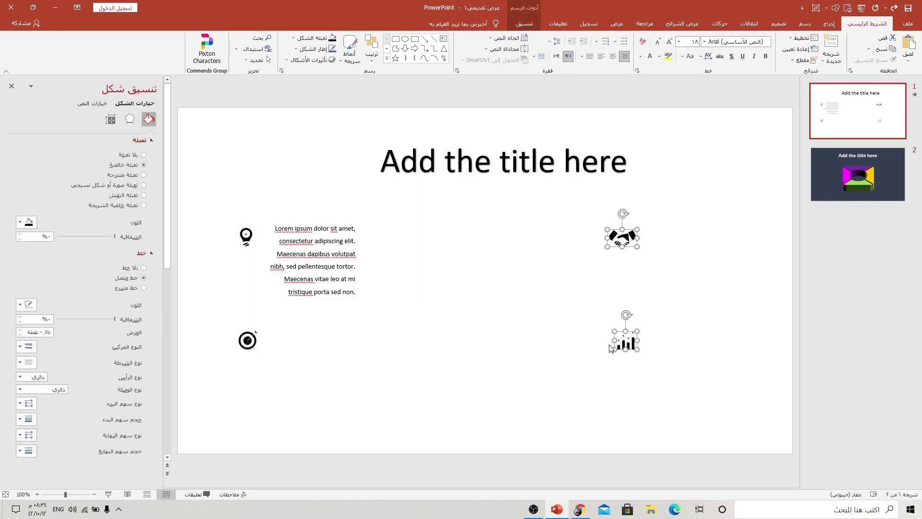
left_click(245, 341, "shift")
left_click(253, 235, "shift")
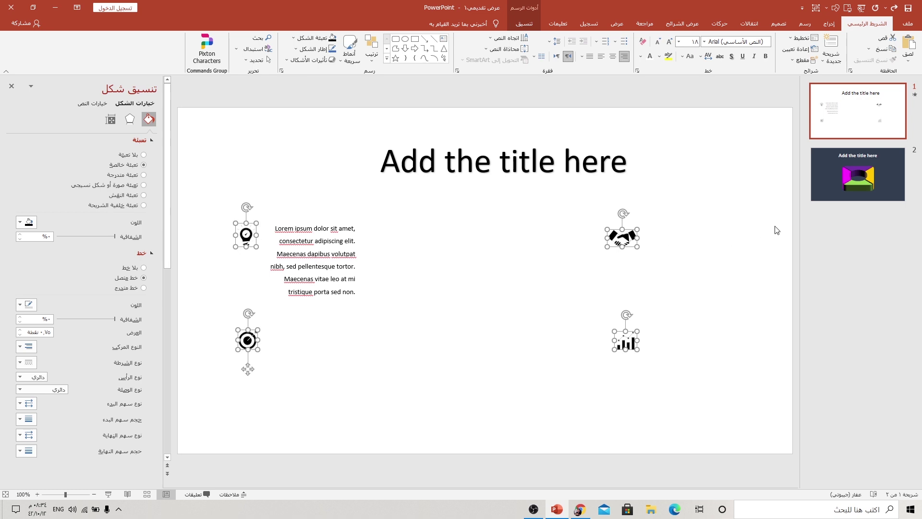
left_click(819, 195)
key("ctrl+v")
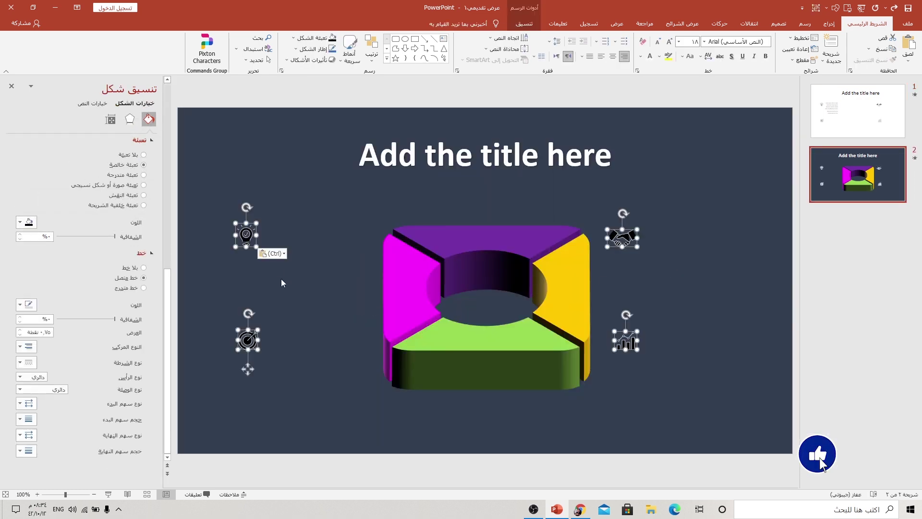
left_click_drag(250, 234, 263, 237)
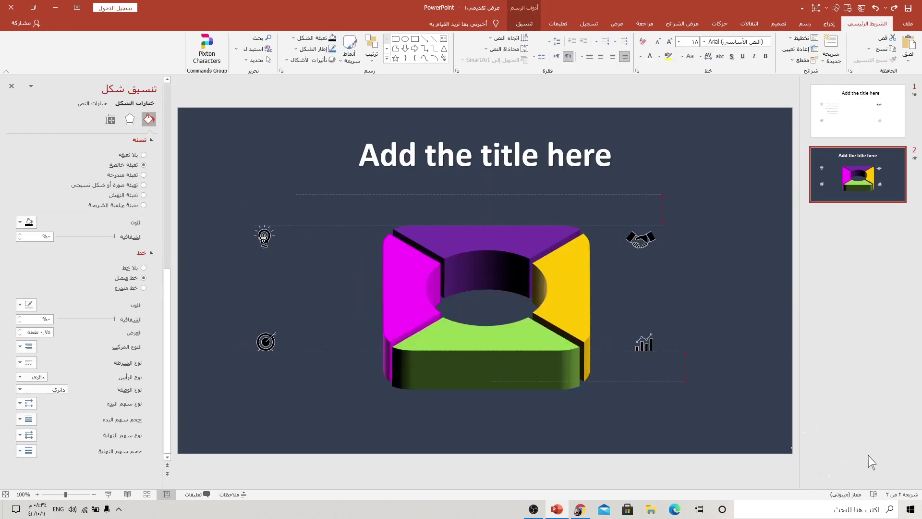
left_click(328, 211)
key("ctrl+z")
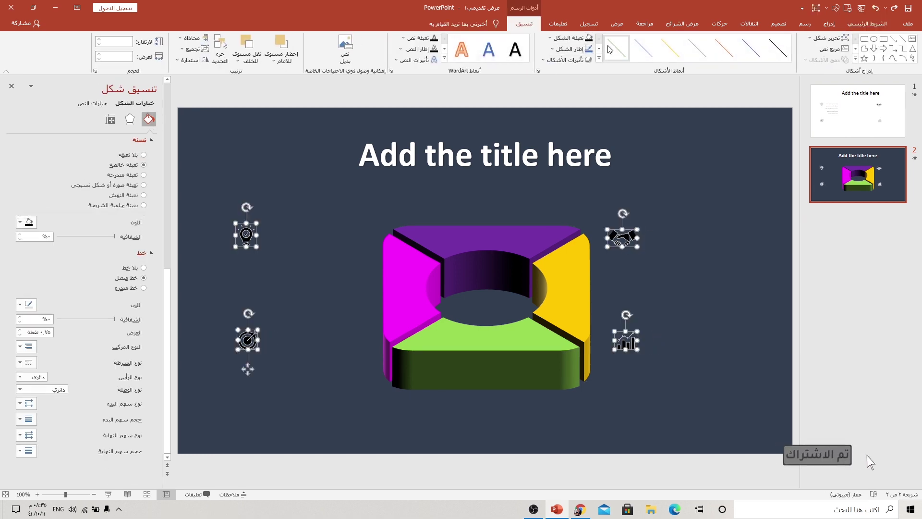
left_click(574, 38)
left_click(589, 54)
left_click(316, 242)
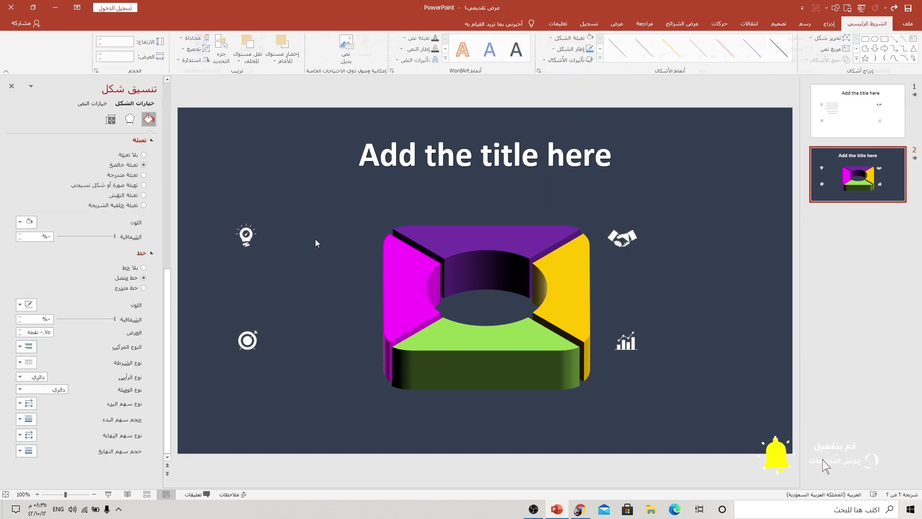
Step: Copy the Lorem ipsum text box from slide 1 onto slide 2
left_click(858, 110)
left_click(352, 222)
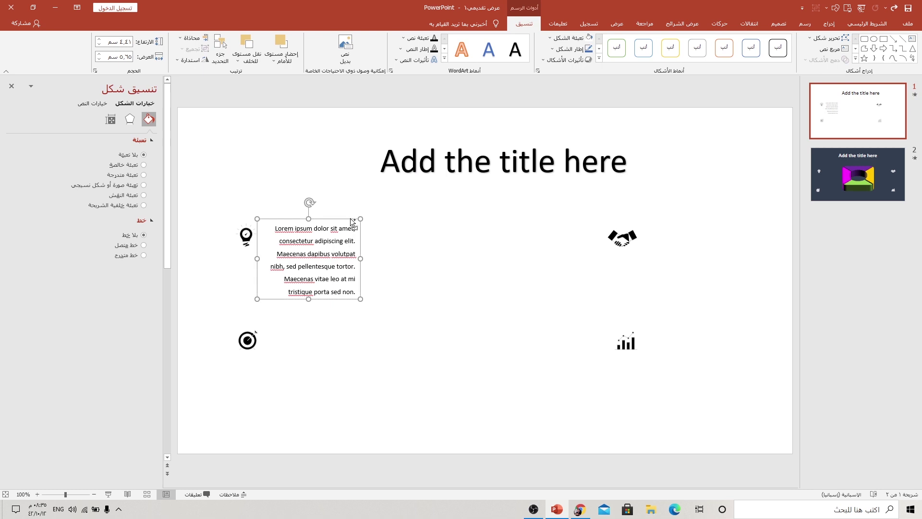
left_click(858, 174)
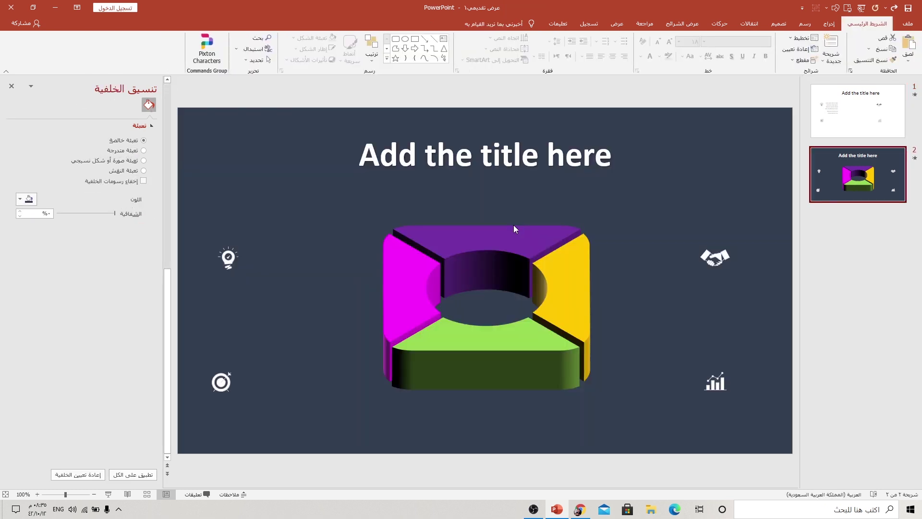
key("ctrl+v")
Step: Make the text white and align text copies beside the lightbulb and target icons
left_click(653, 61)
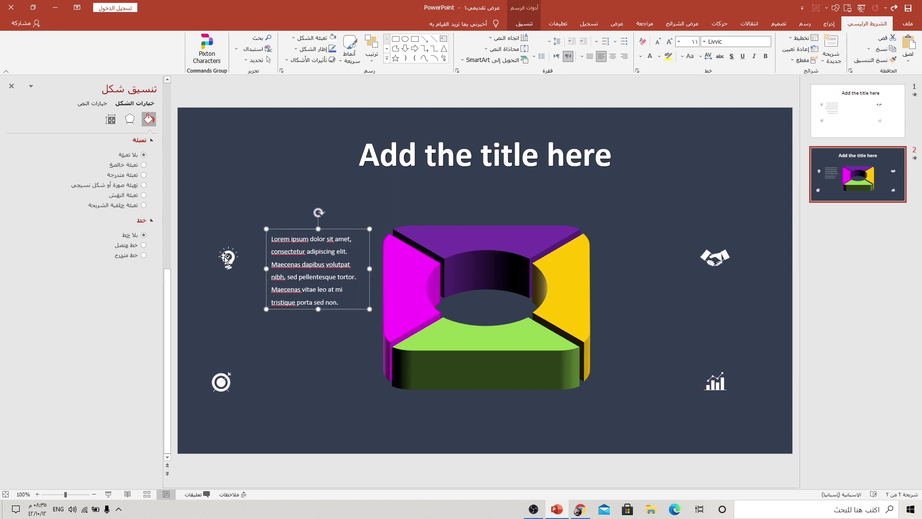
left_click_drag(226, 256, 236, 239)
left_click_drag(353, 236, 361, 244)
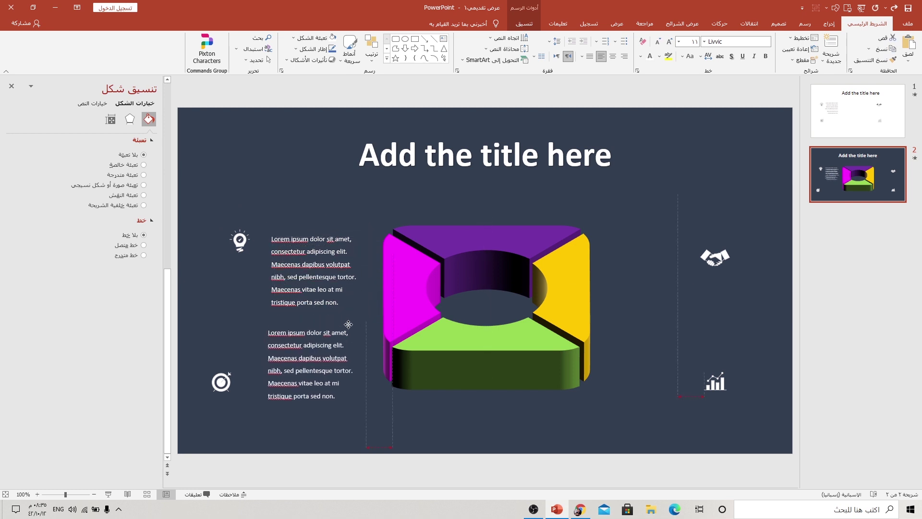
left_click_drag(361, 243, 343, 331)
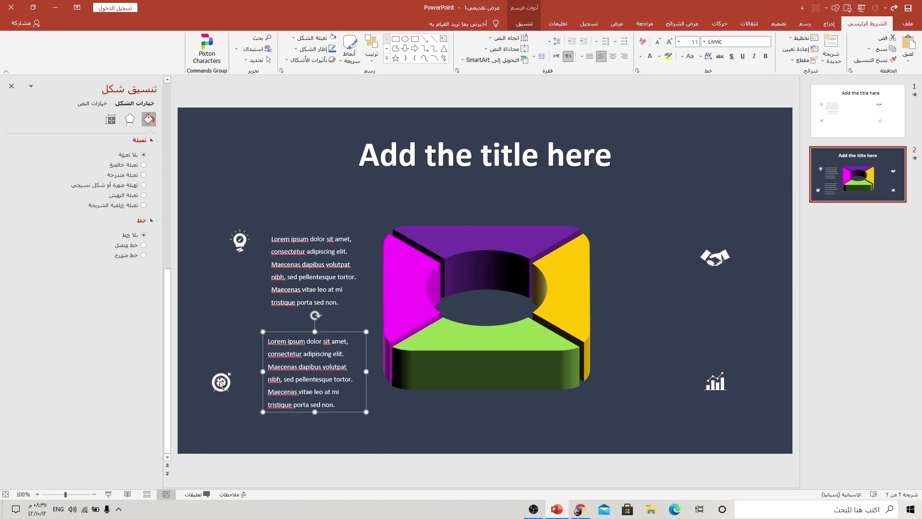
left_click_drag(221, 383, 239, 348)
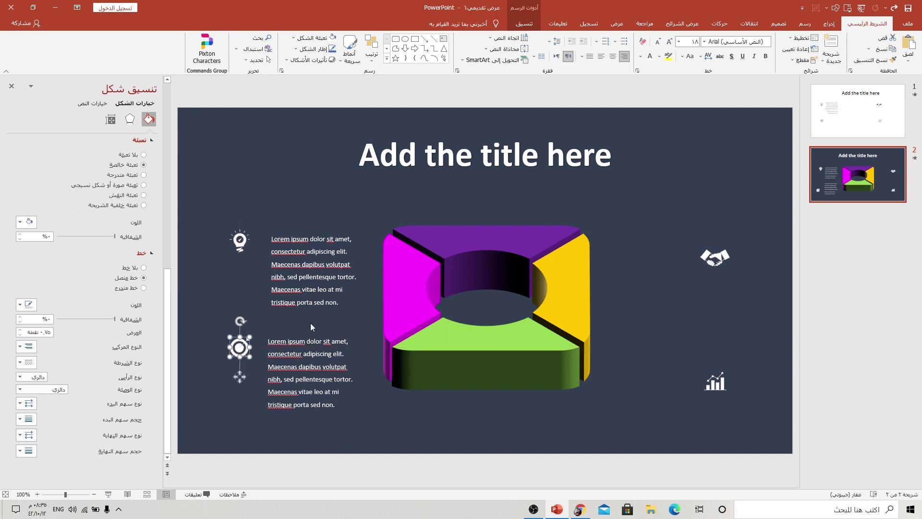
Step: Duplicate the text block to the right beside the handshake and chart icons, repositioning the chart icon
left_click(315, 289)
mouse_move(337, 230)
left_mouse_down()
mouse_move(722, 231)
mouse_move(710, 255)
mouse_move(629, 237)
mouse_move(708, 231)
left_mouse_up()
left_click(732, 244)
left_click(693, 232)
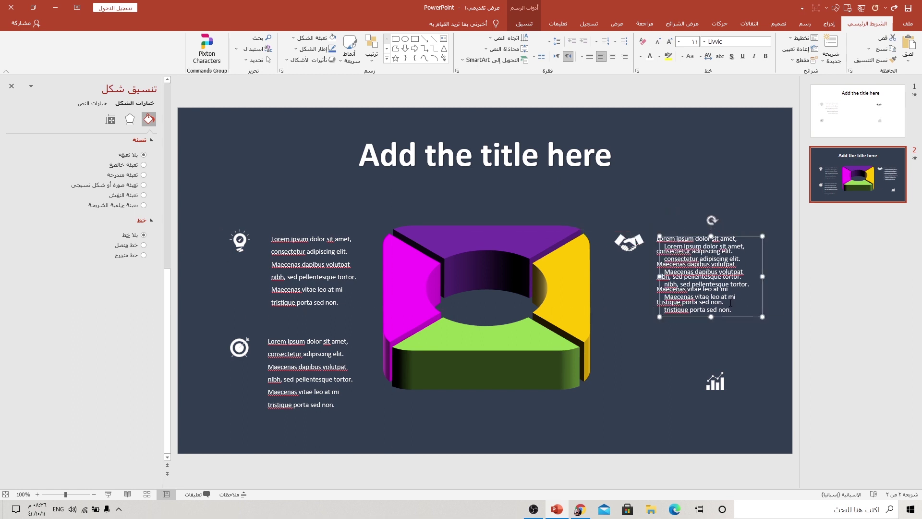
left_click_drag(716, 382, 636, 359)
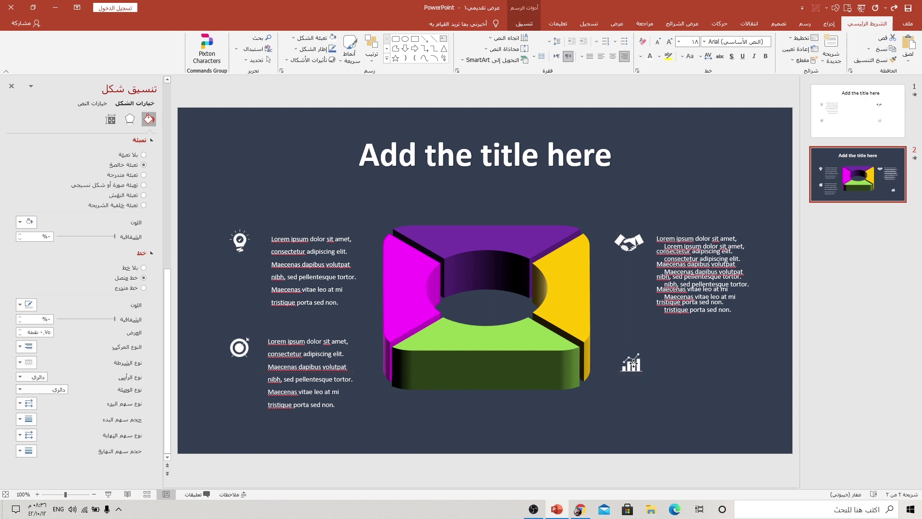
left_click_drag(633, 363, 633, 347)
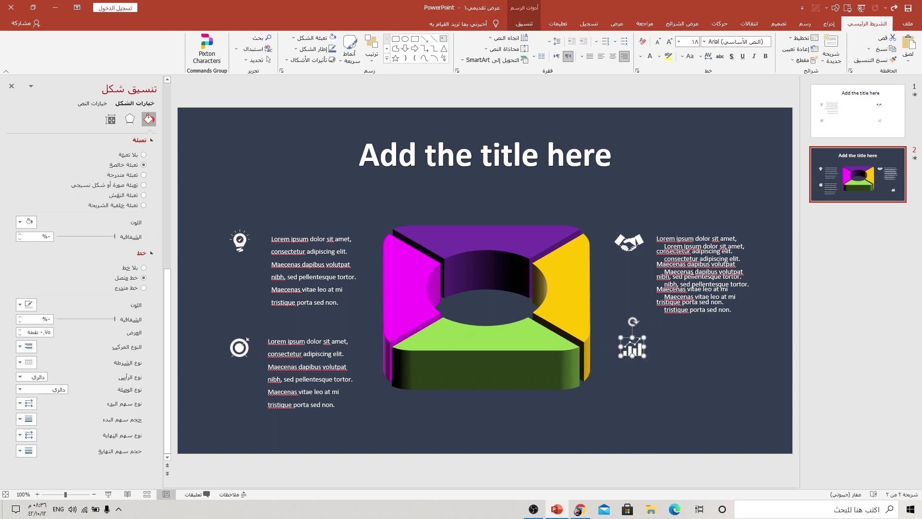
left_click_drag(748, 236, 737, 330)
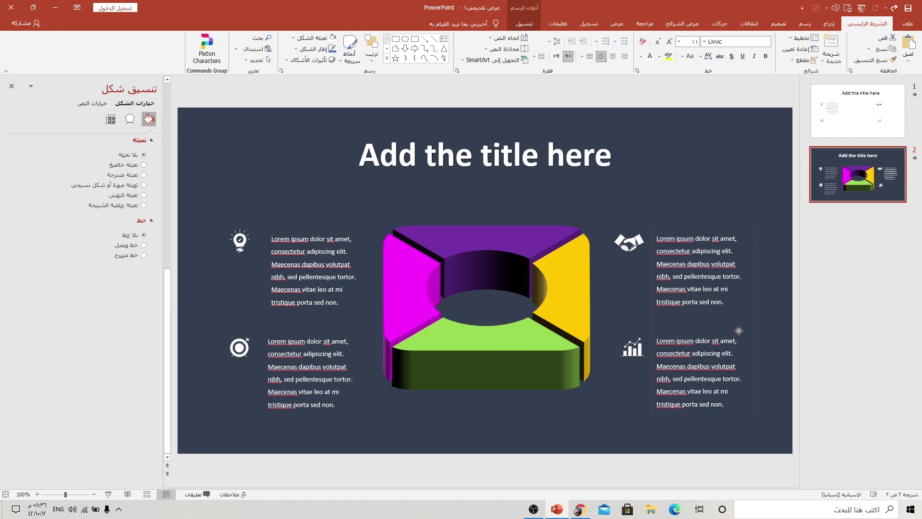
left_click(580, 133)
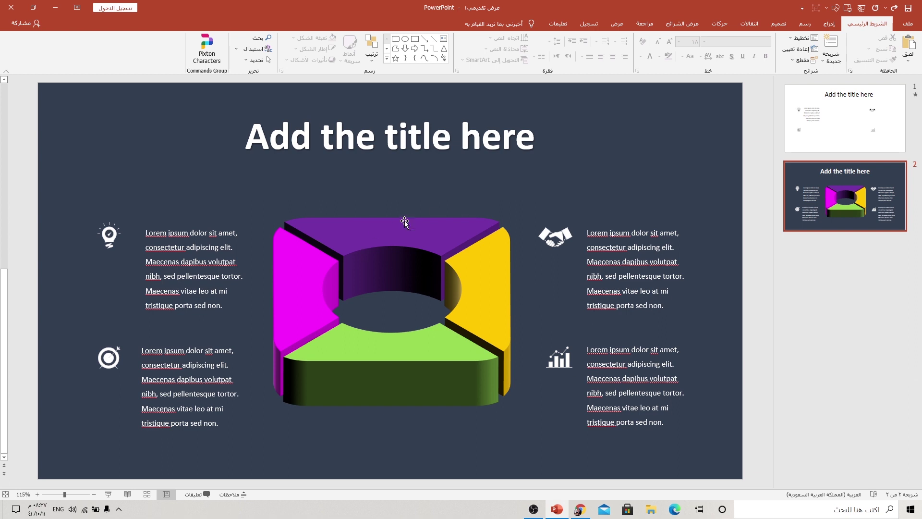
Step: Give the first ring piece an Expand entrance from More Entrance Effects
left_click(726, 24)
left_click(197, 42)
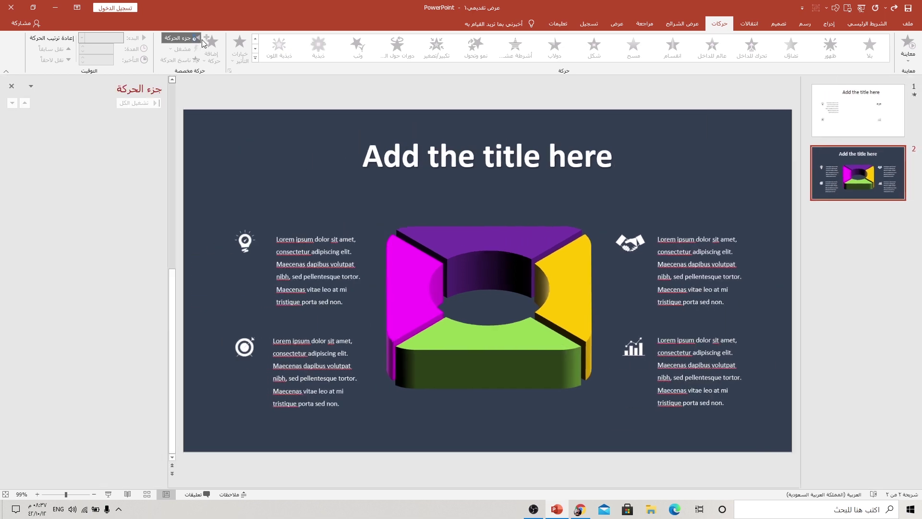
left_click(408, 284)
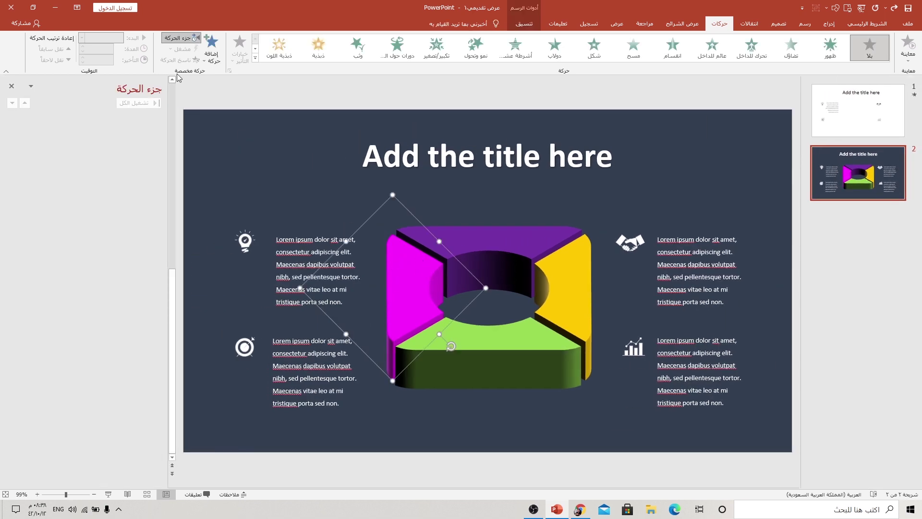
left_click(212, 60)
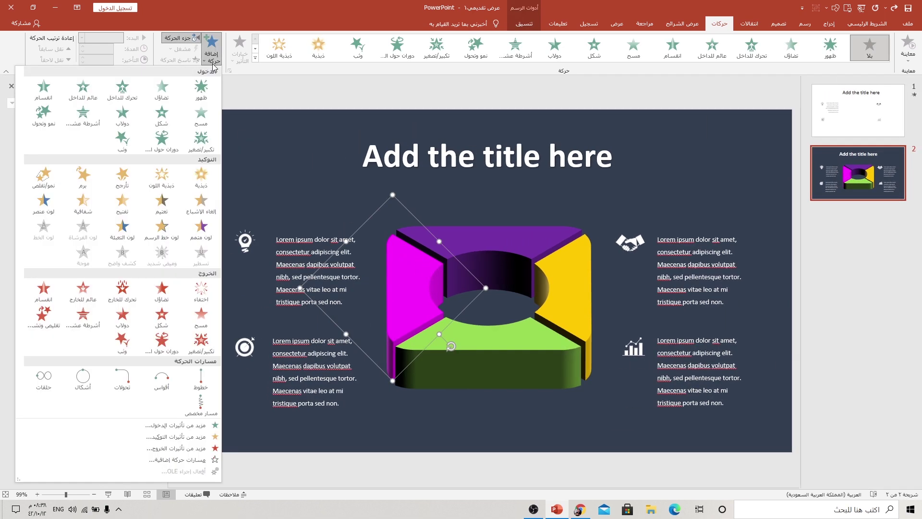
left_click(214, 425)
left_click(447, 292)
left_click(521, 273)
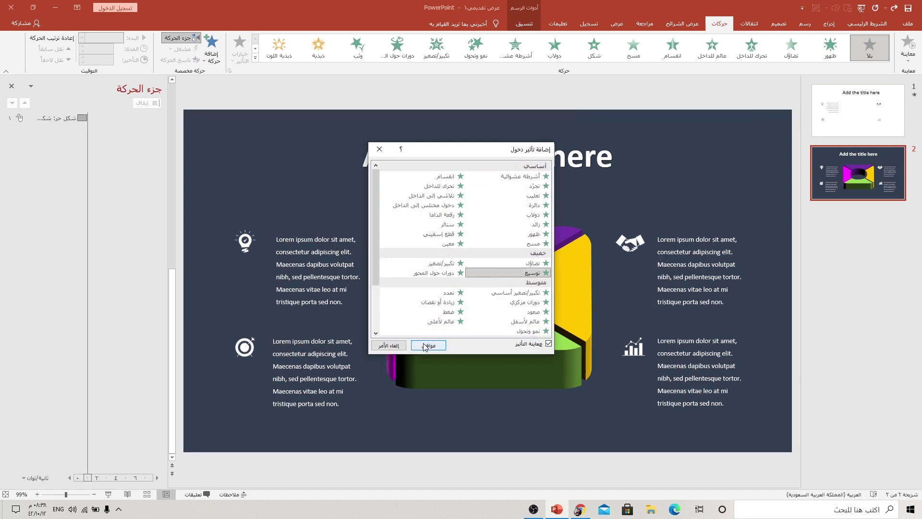
left_click(424, 346)
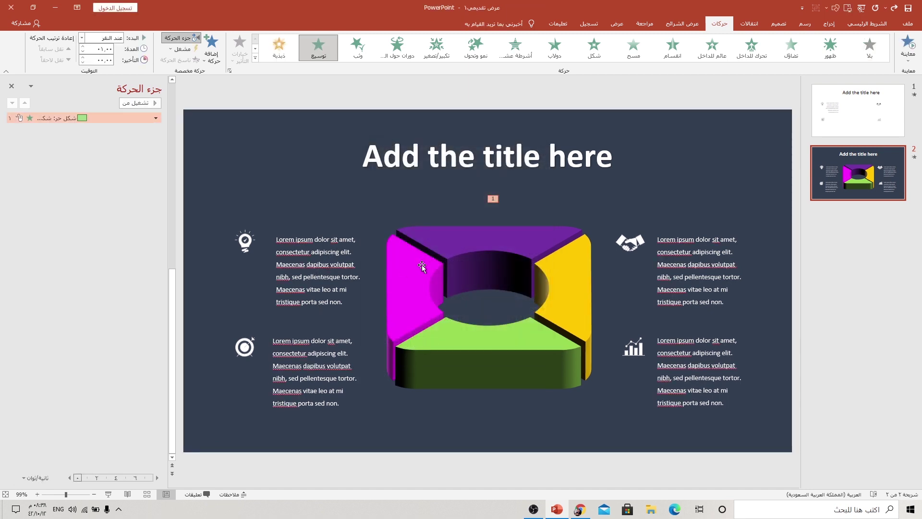
Step: Fade in the lightbulb icon, with ring and lightbulb animations starting automatically one after another
left_click(241, 242)
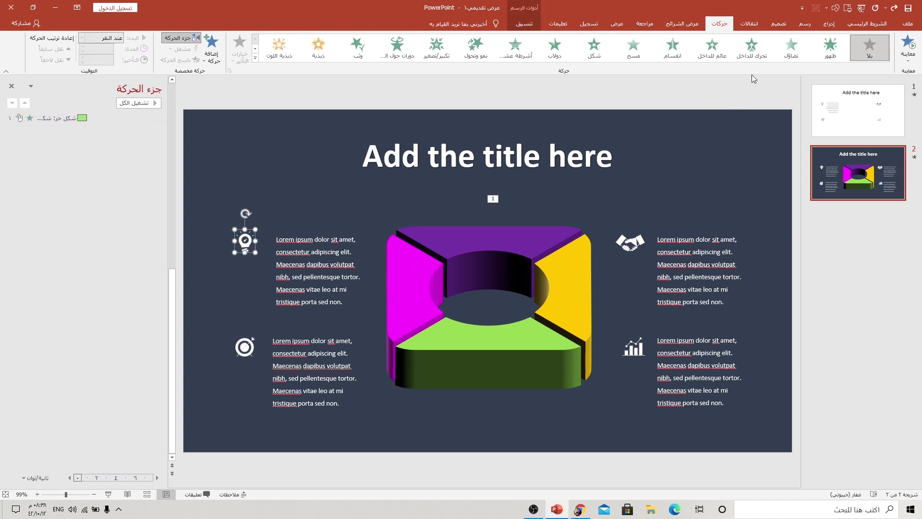
left_click(798, 42)
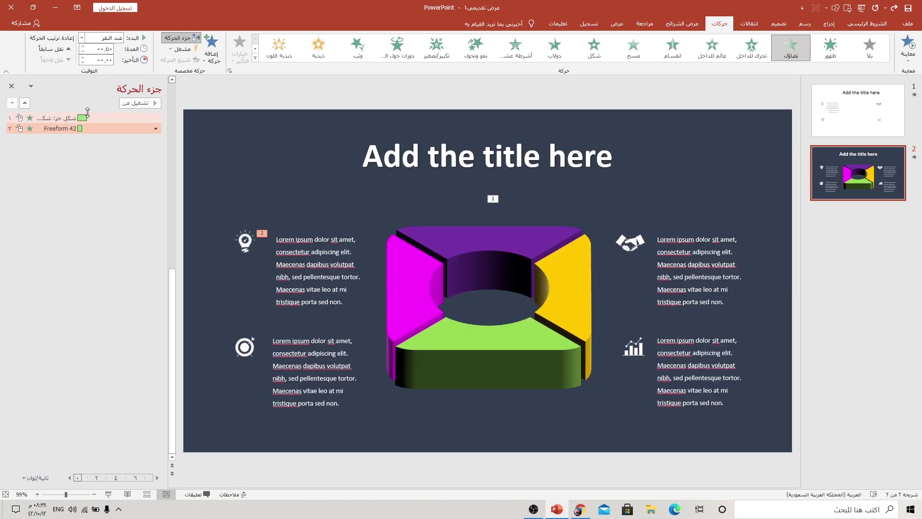
left_click(91, 117)
left_click(81, 38)
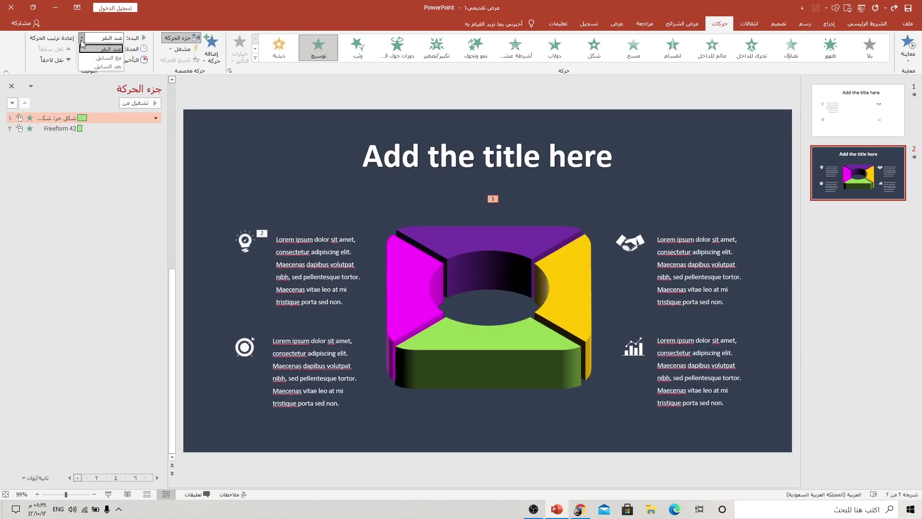
left_click(94, 67)
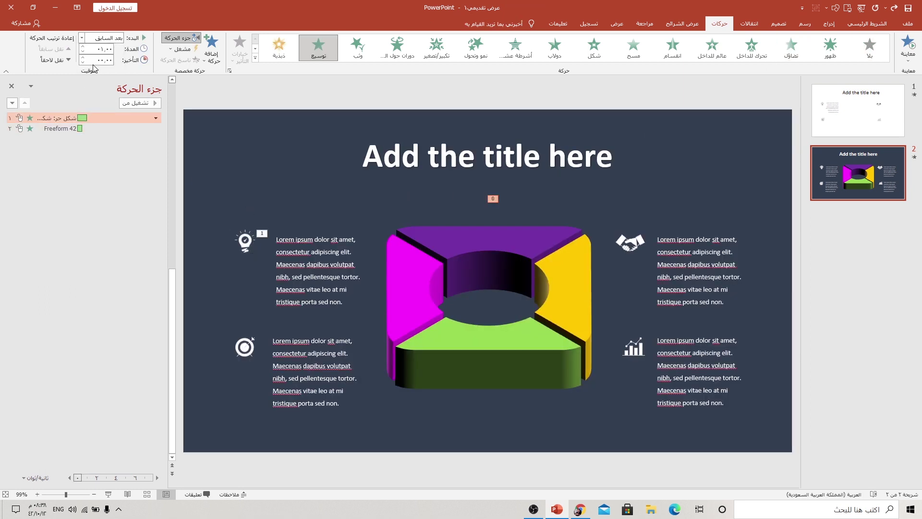
left_click(95, 129)
left_click(80, 38)
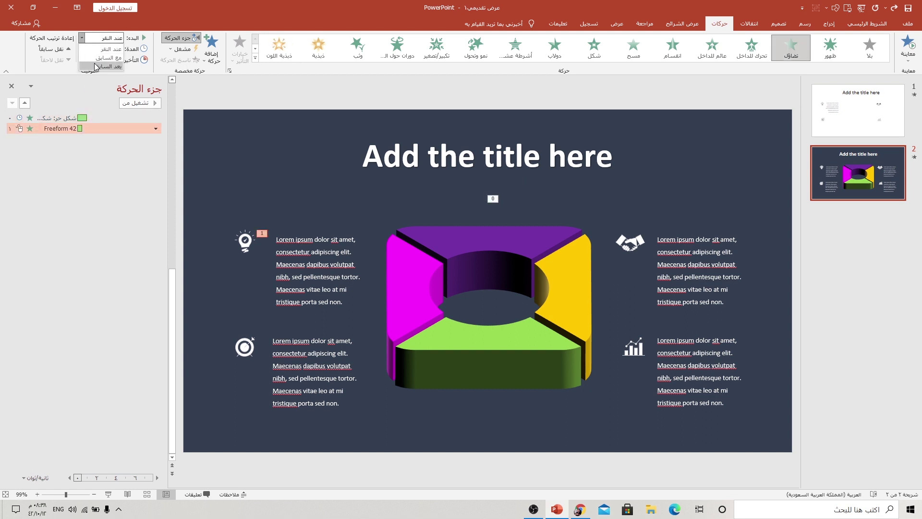
left_click(90, 69)
Step: Float In the lightbulb's text With Previous, with a longer duration
left_click(295, 250)
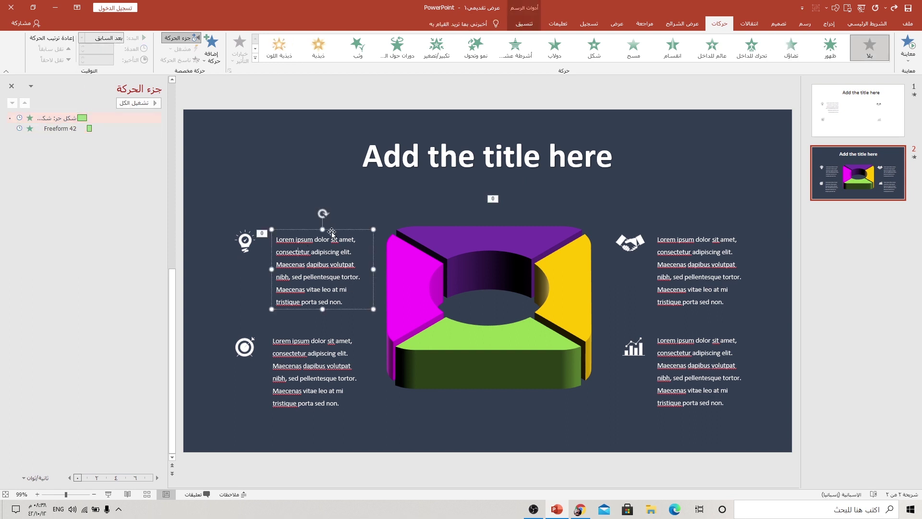
left_click(717, 49)
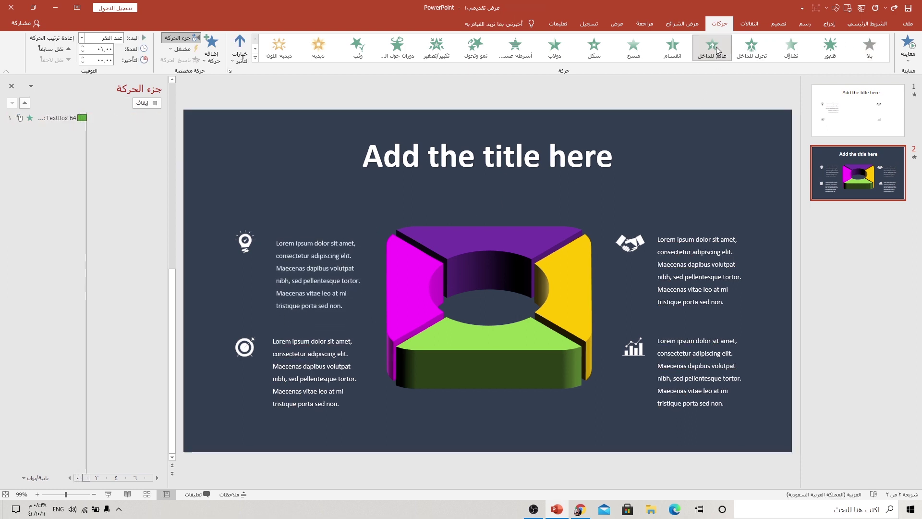
left_click(92, 38)
left_click(98, 57)
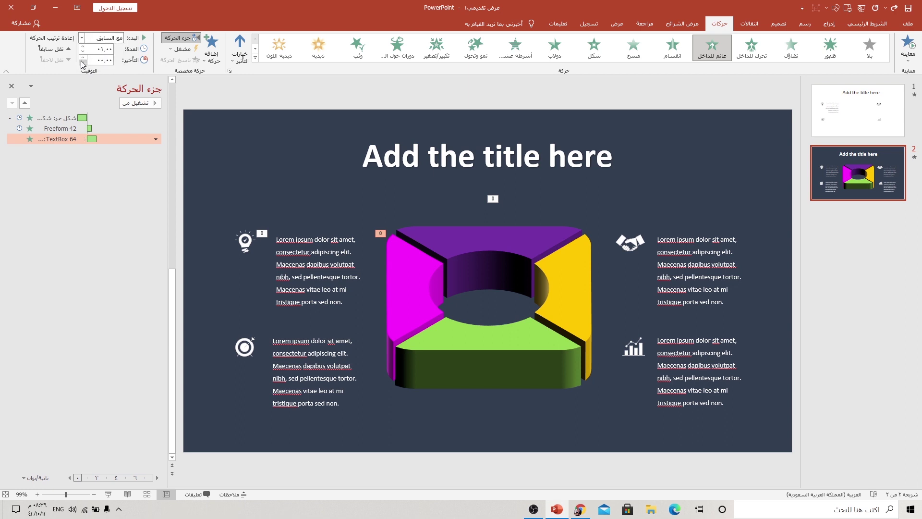
left_click(83, 46)
key("shift+F5")
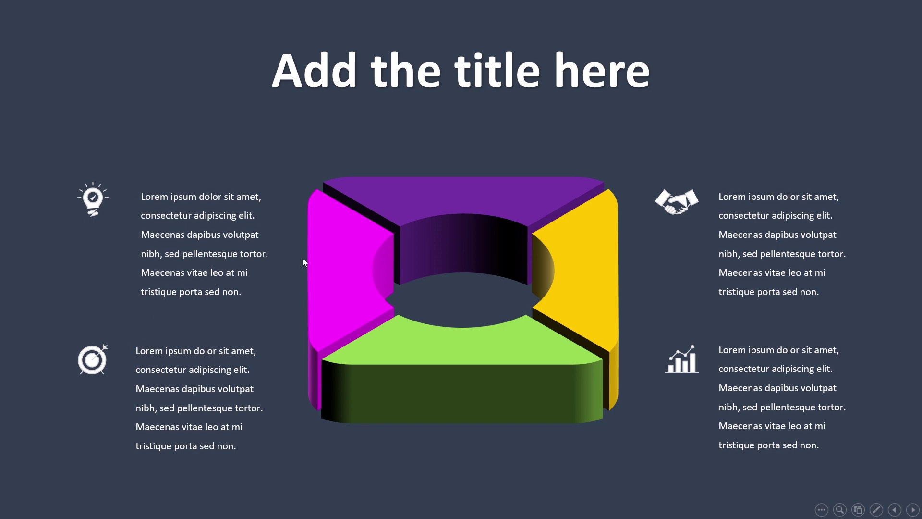
key("Escape")
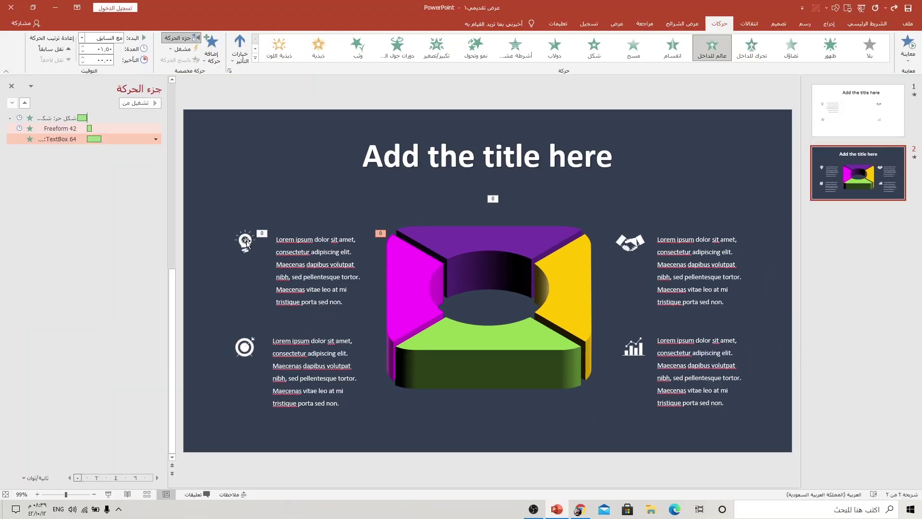
left_click(245, 243)
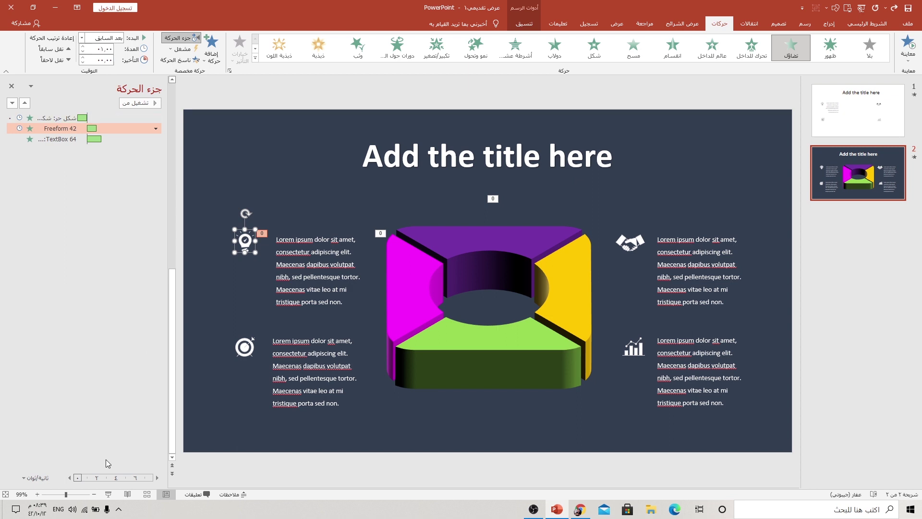
left_click(110, 494)
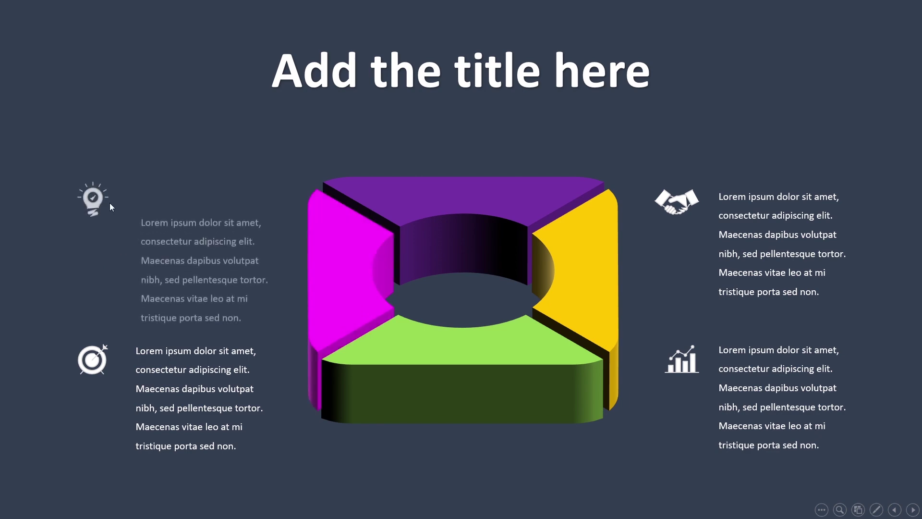
key("Escape")
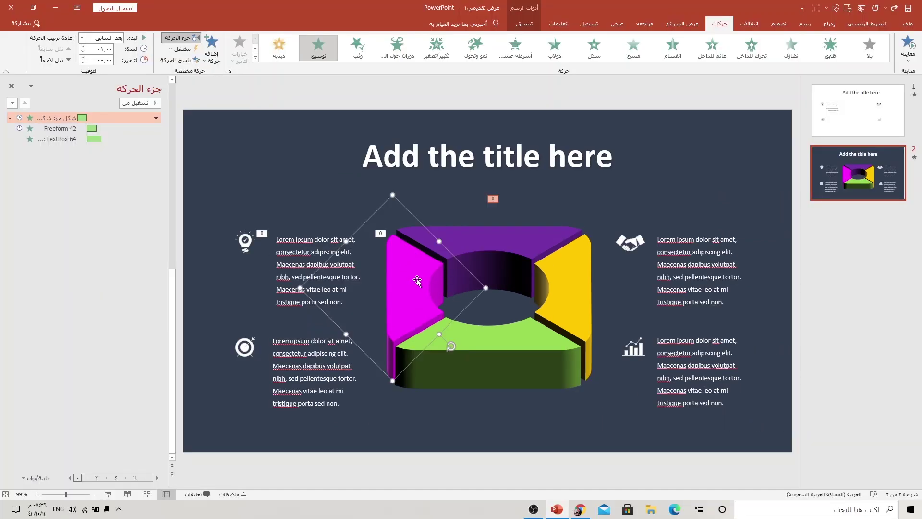
Step: Use Animation Painter to copy animations to the purple piece, handshake icon and right text
left_click(178, 59)
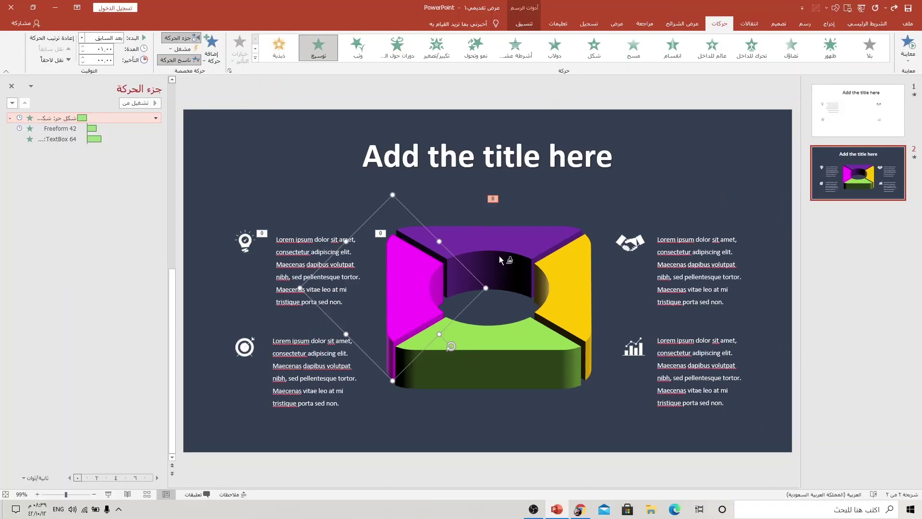
left_click(503, 241)
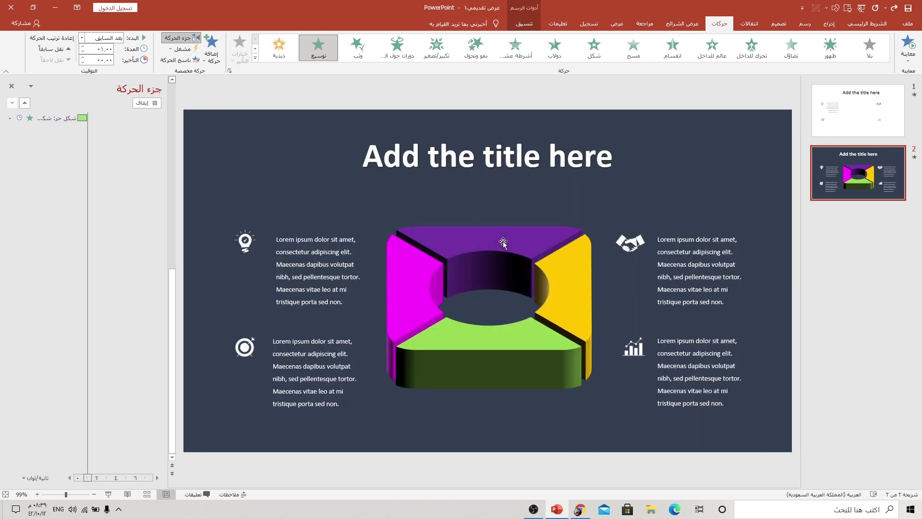
left_click(249, 237)
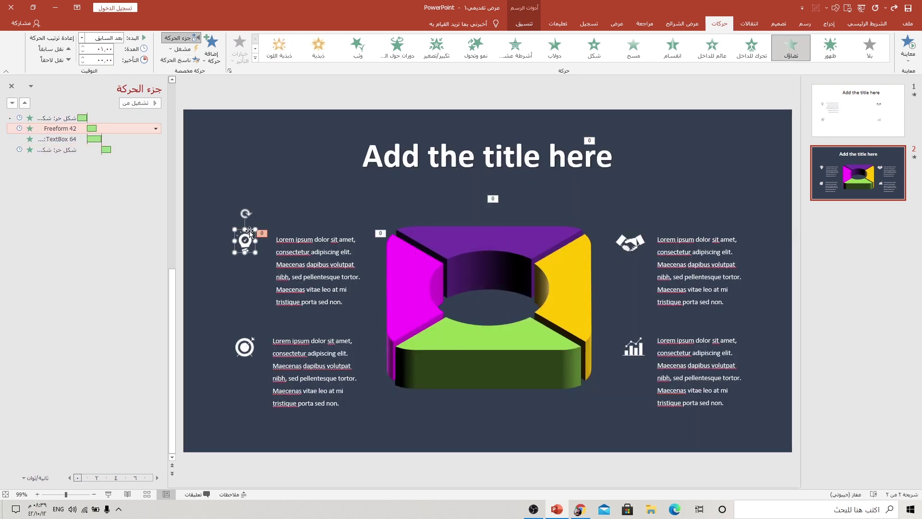
left_click(177, 60)
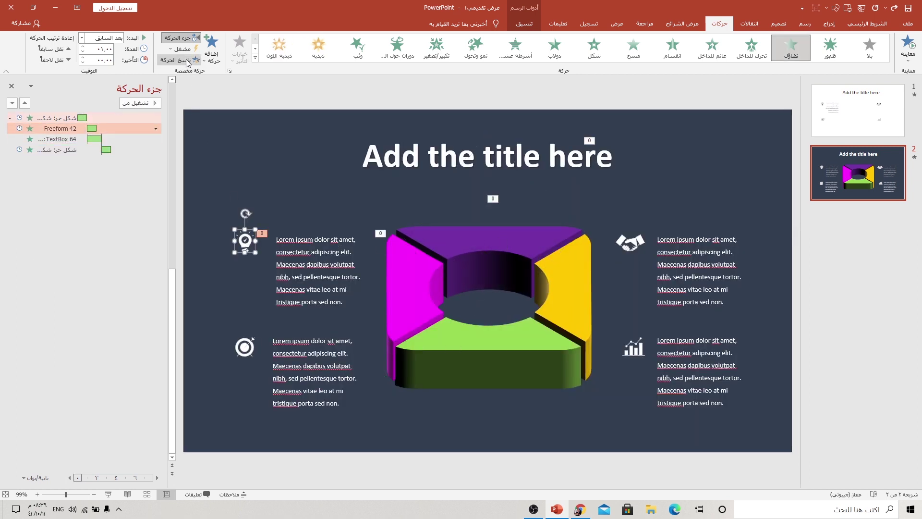
left_click(637, 244)
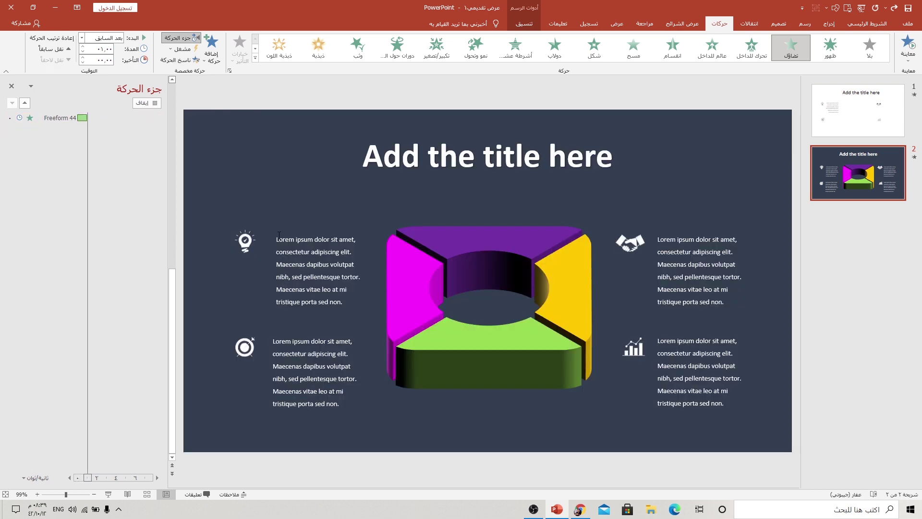
left_click(314, 248)
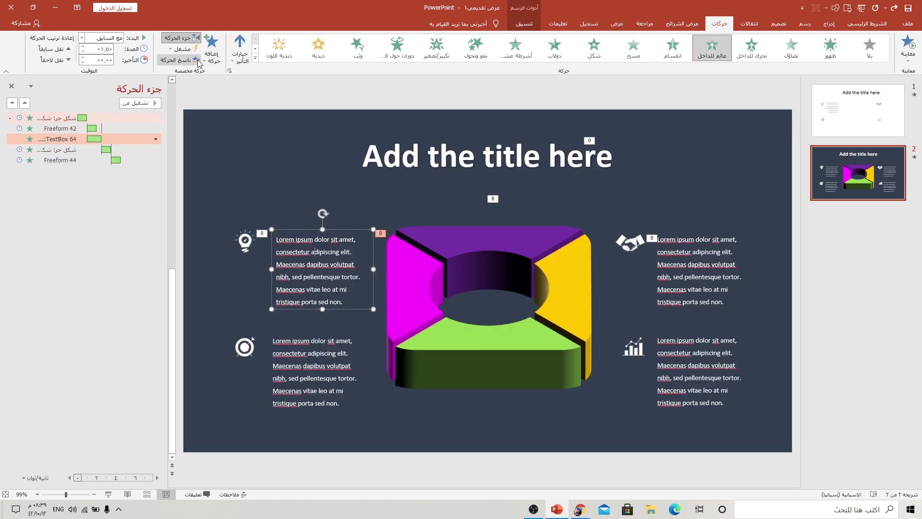
left_click(178, 59)
left_click(679, 253)
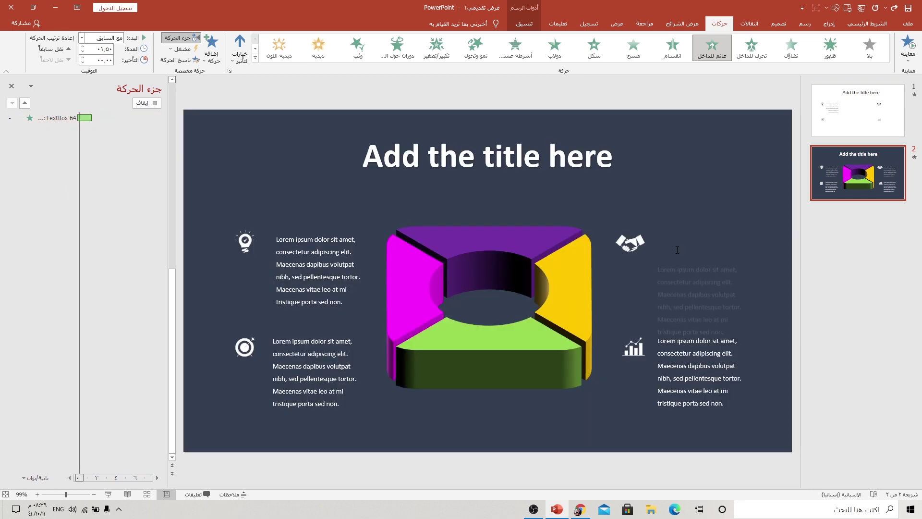
Step: Paint the same animations onto the yellow piece, chart icon and bottom-right text block
left_click(571, 275)
left_click(182, 60)
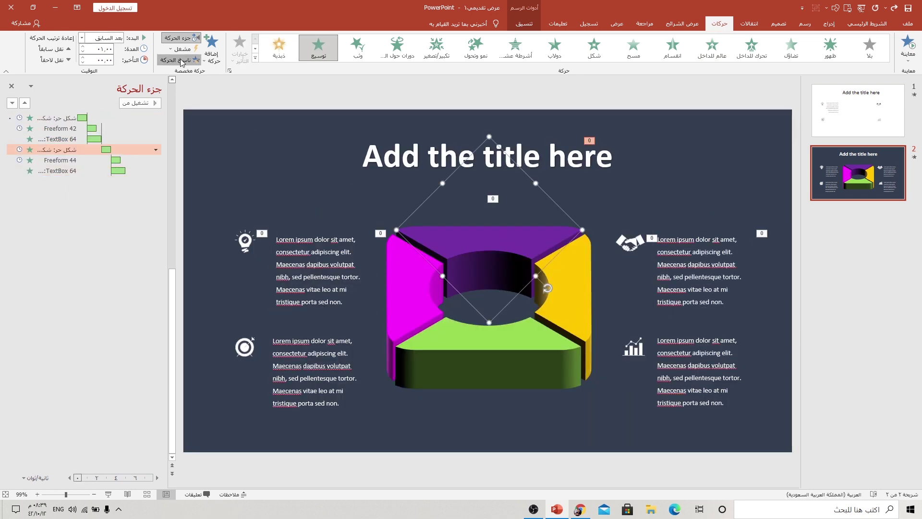
left_click(577, 278)
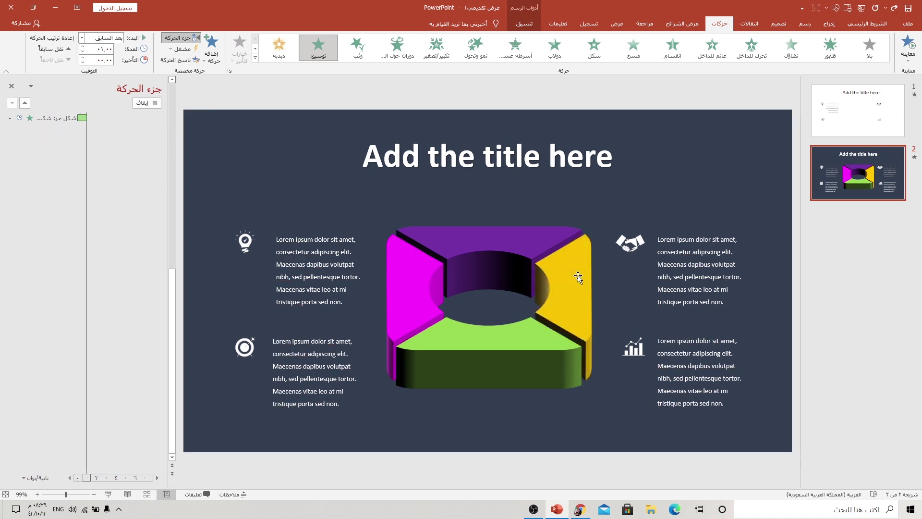
left_click(636, 241)
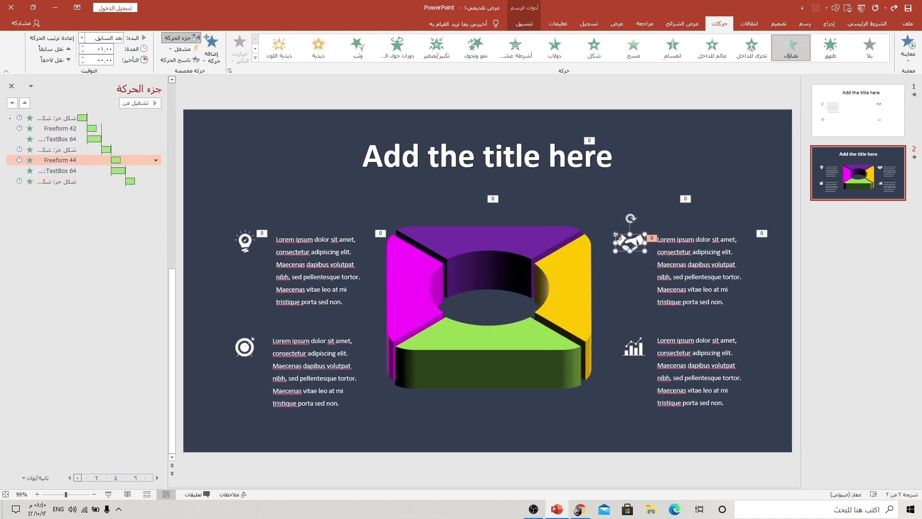
left_click(194, 60)
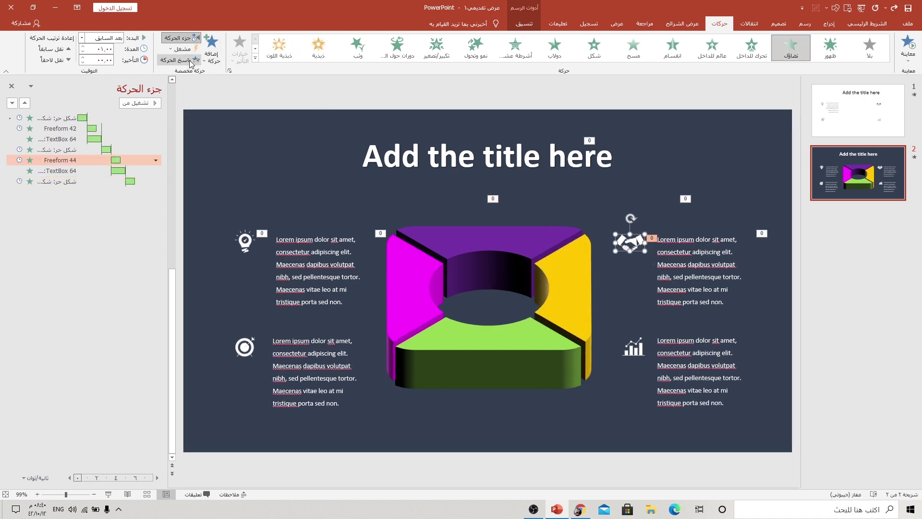
left_click(636, 350)
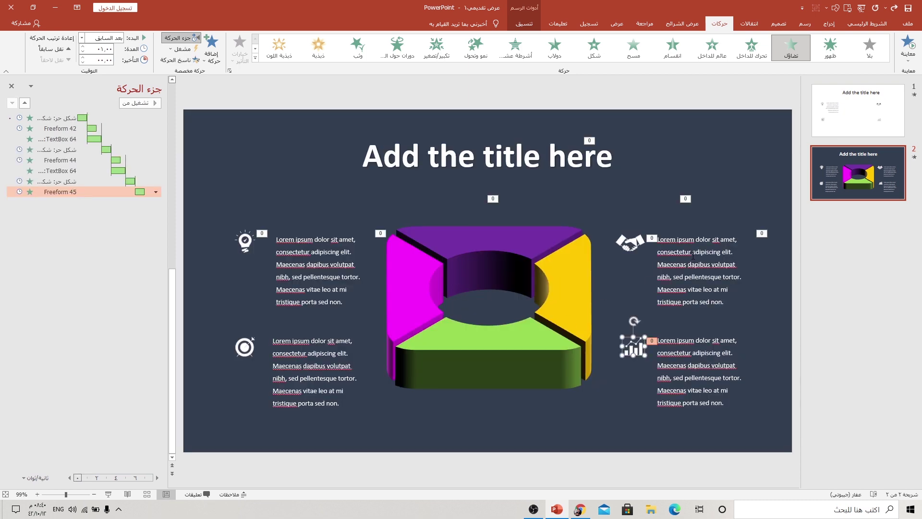
left_click(182, 60)
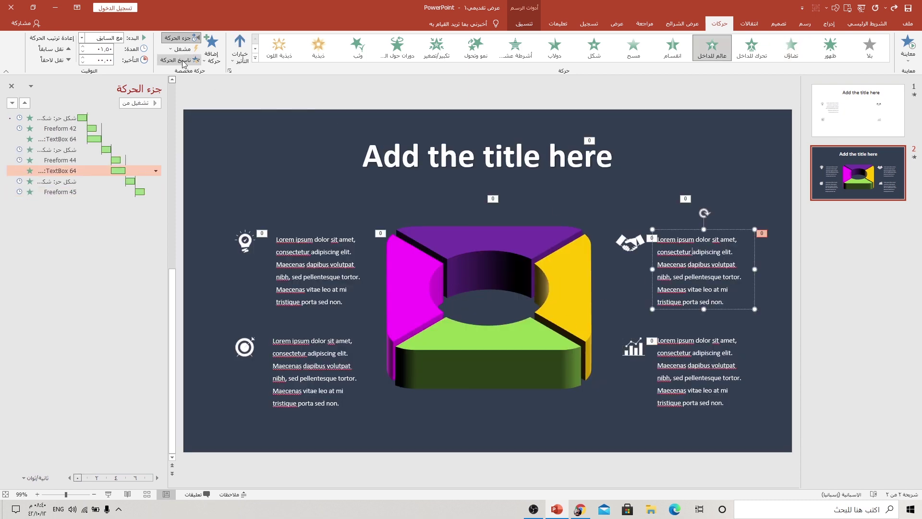
left_click(690, 347)
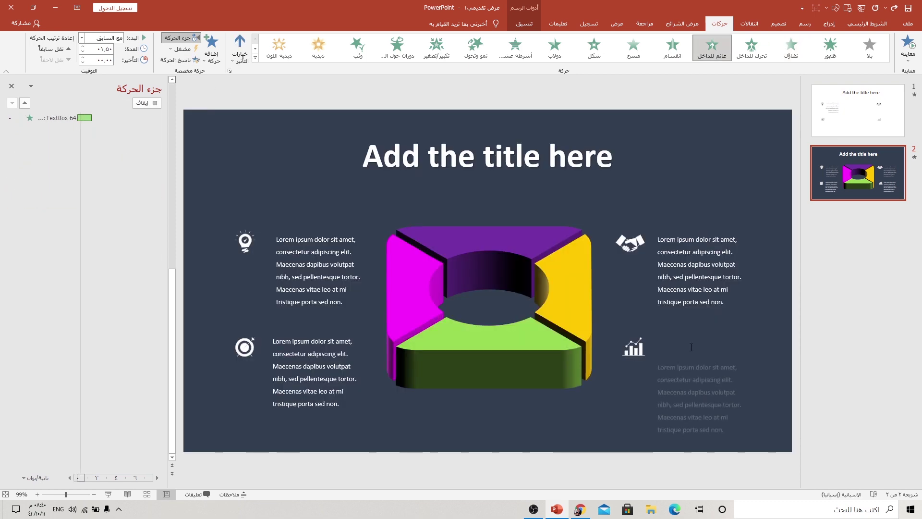
Step: Paint the animations onto the green piece, target icon and bottom-left text block
left_click(594, 315)
left_click(183, 60)
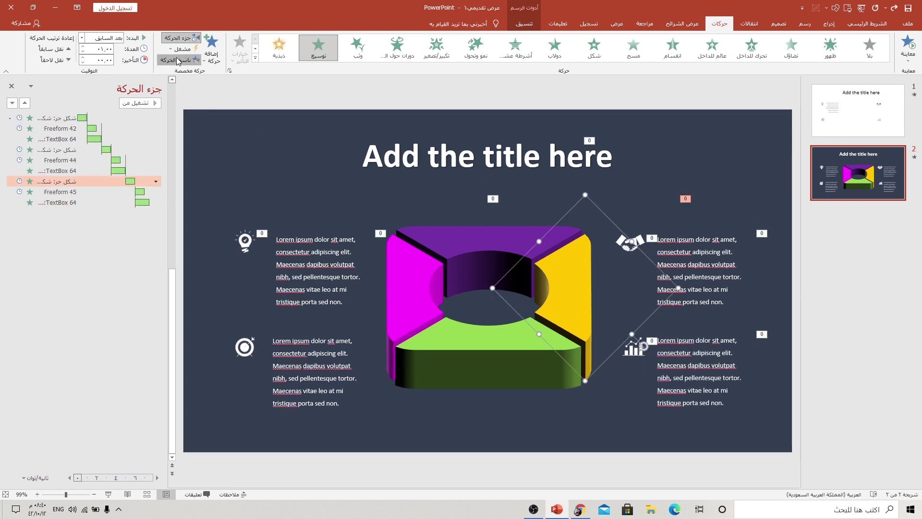
left_click(446, 327)
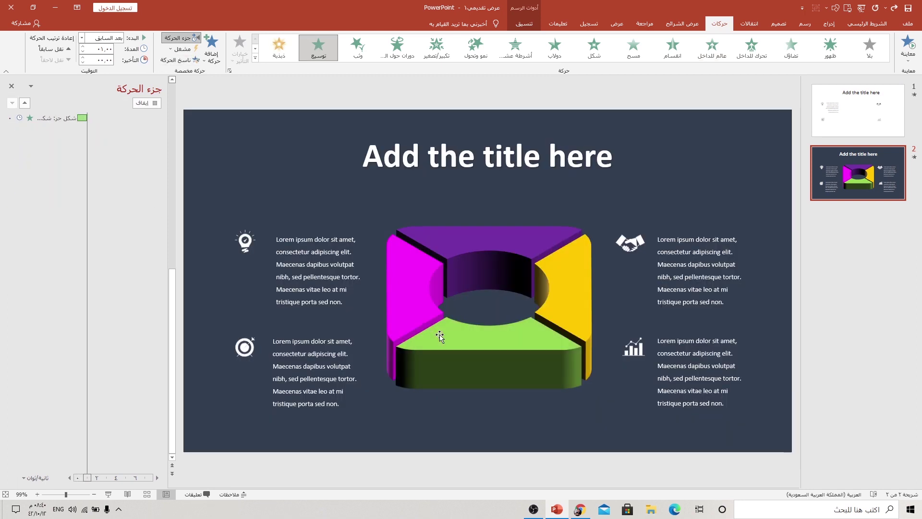
left_click(632, 351)
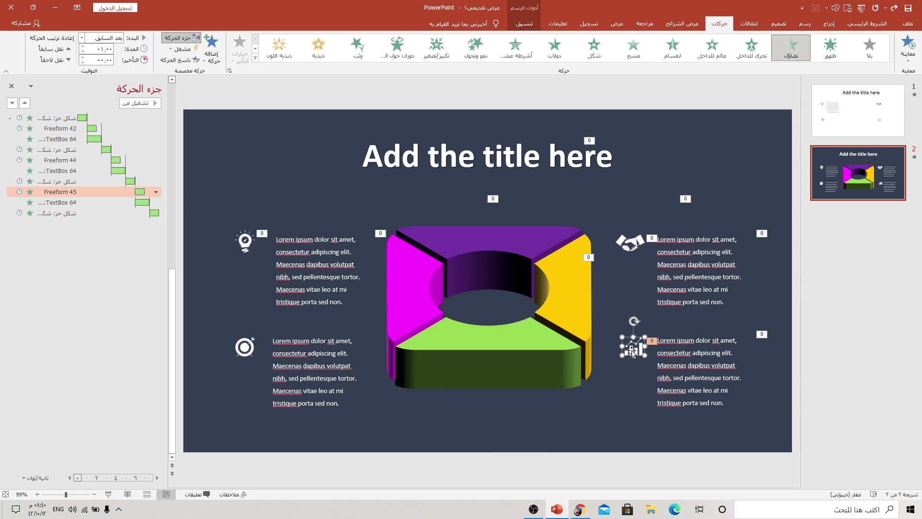
left_click(183, 60)
left_click(246, 347)
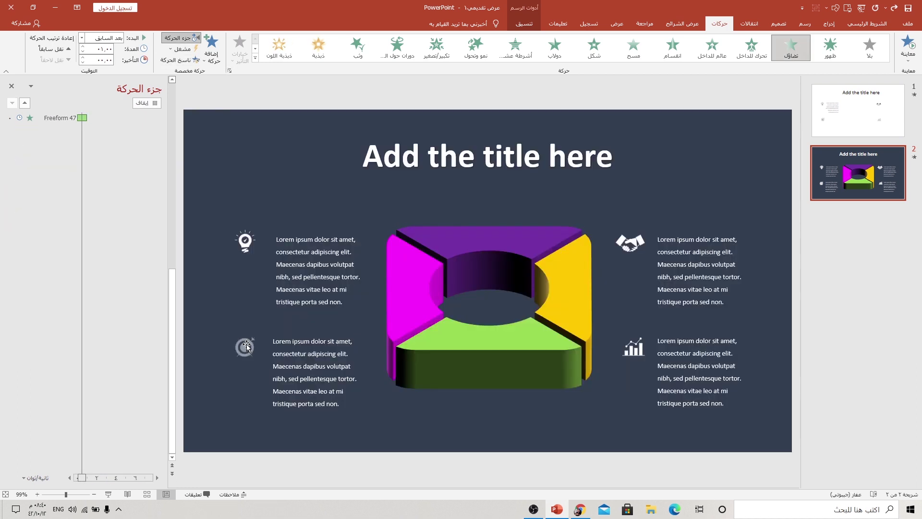
left_click(667, 366)
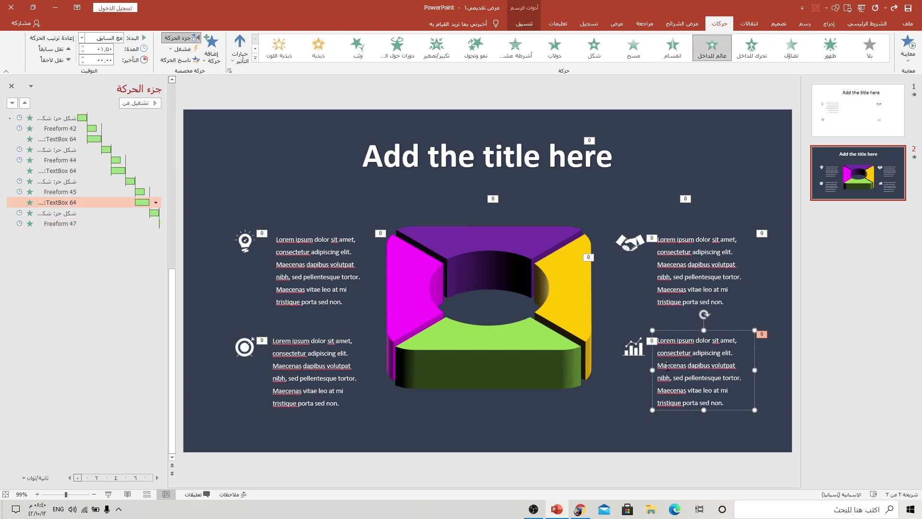
left_click(180, 60)
left_click(303, 345)
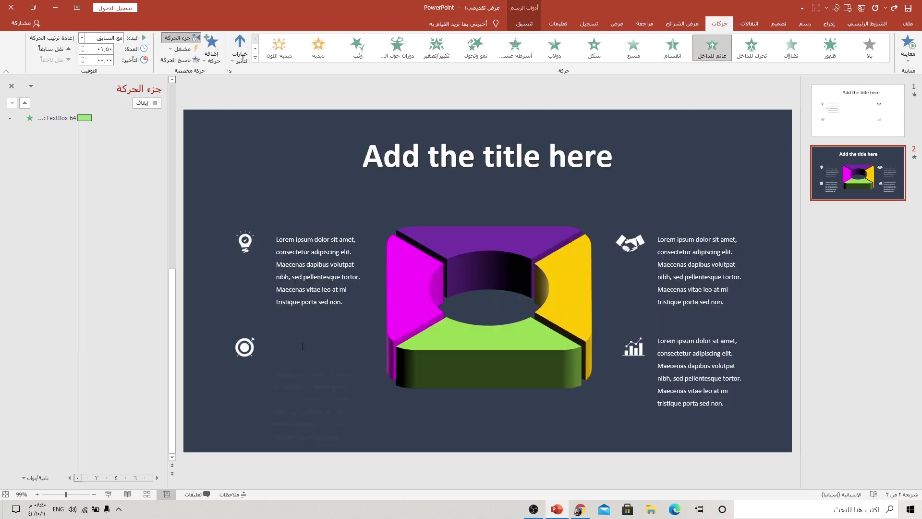
left_click(458, 157)
left_click(516, 178)
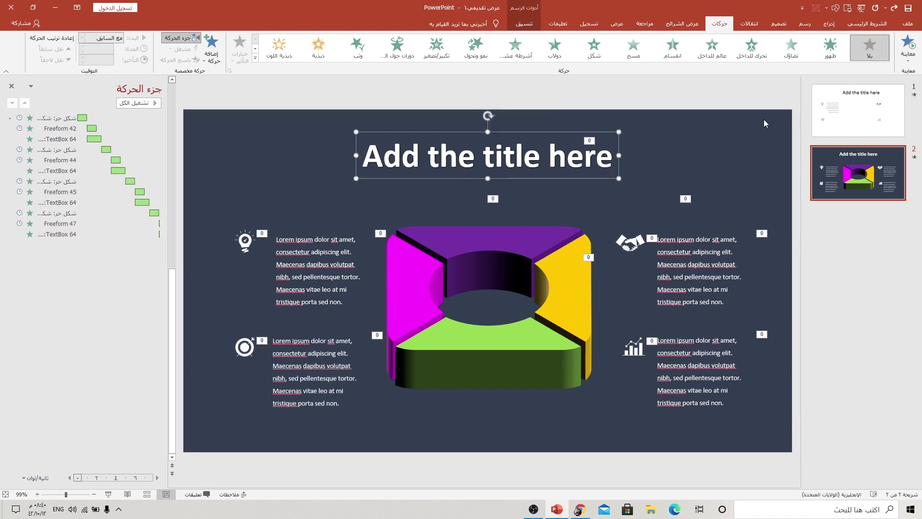
Step: Give the title a Wipe From Top entrance and move it first in the Animation Pane
left_click(632, 55)
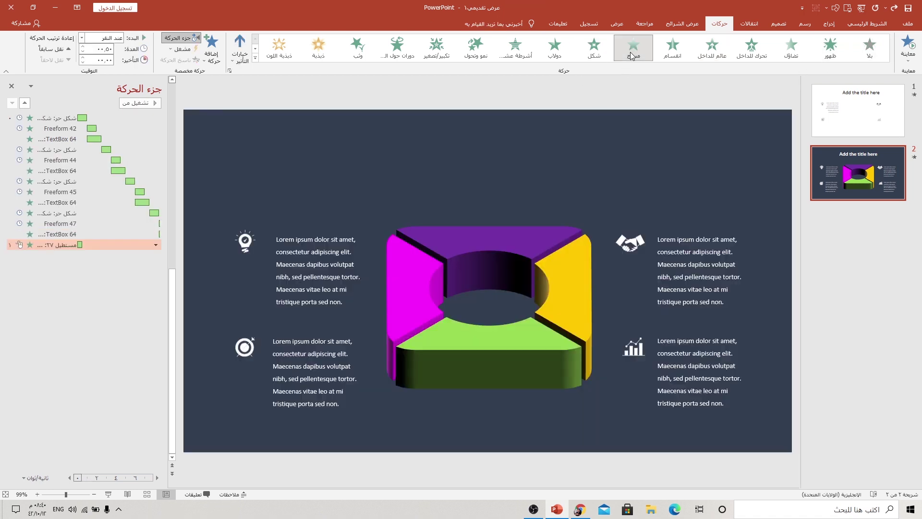
left_click(239, 48)
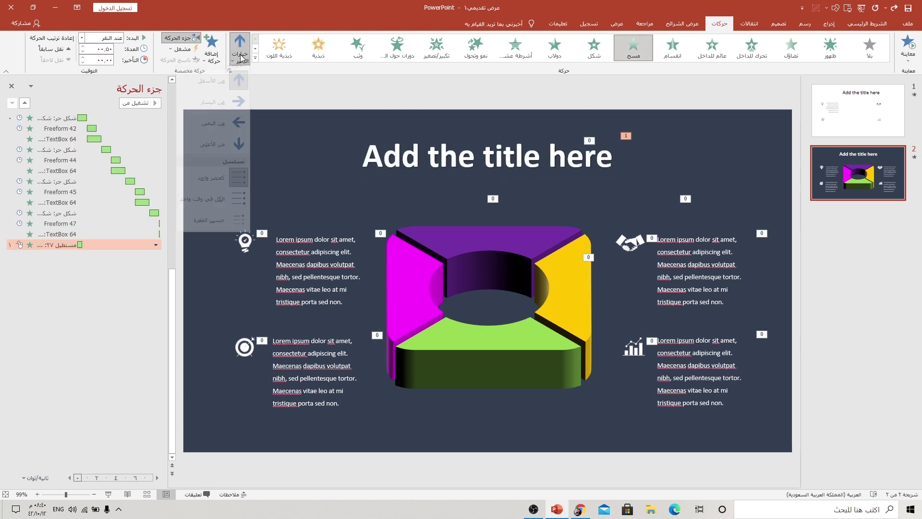
left_click(214, 152)
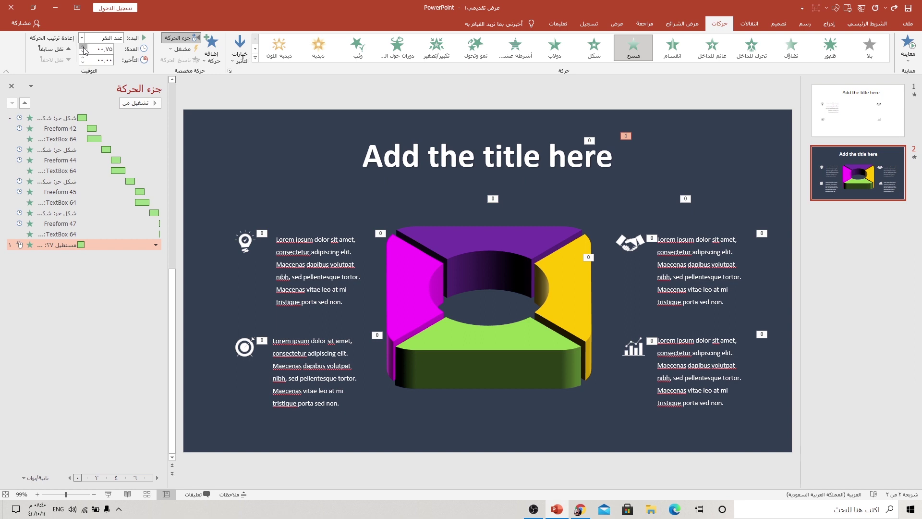
left_click_drag(125, 231, 111, 116)
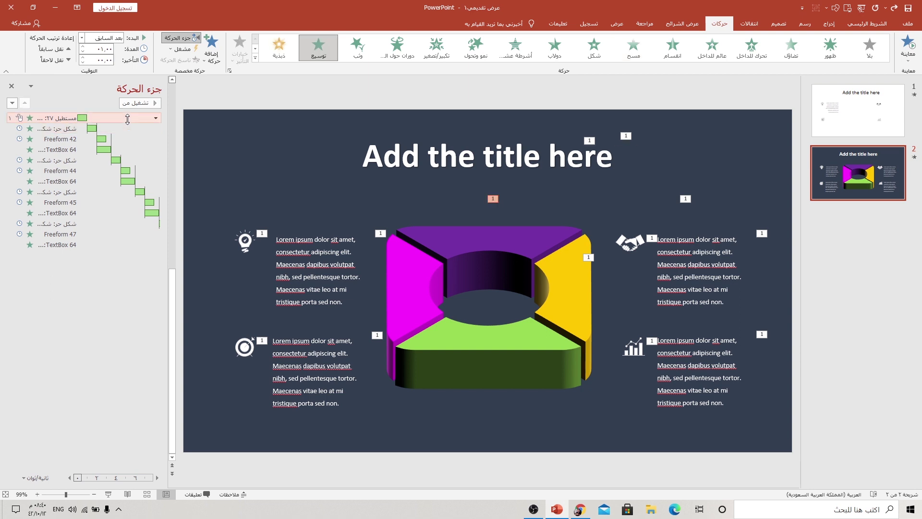
Step: Run slide 2 as a full-screen slideshow to watch the animations play in order
left_click(108, 494)
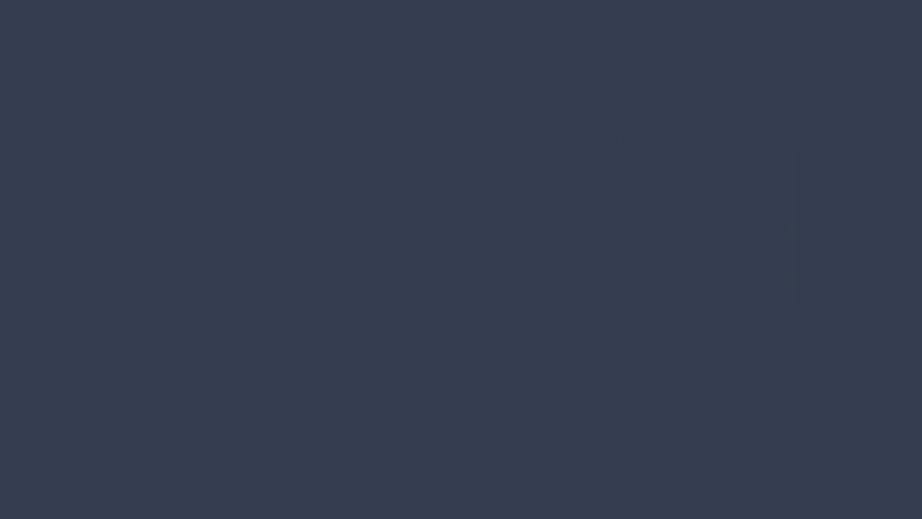